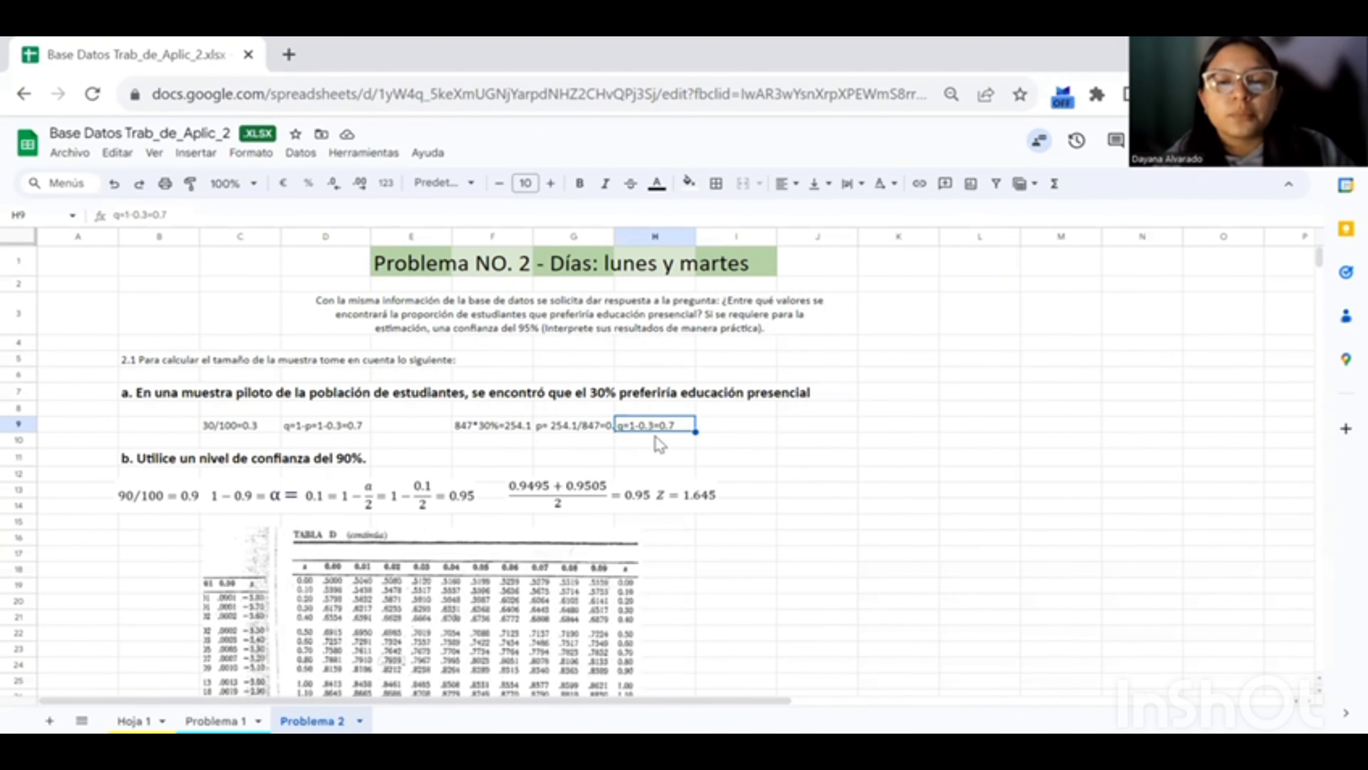
Review the confidence level calculation for part b, from the 90% level through alpha to 1 − α/2.
click(674, 442)
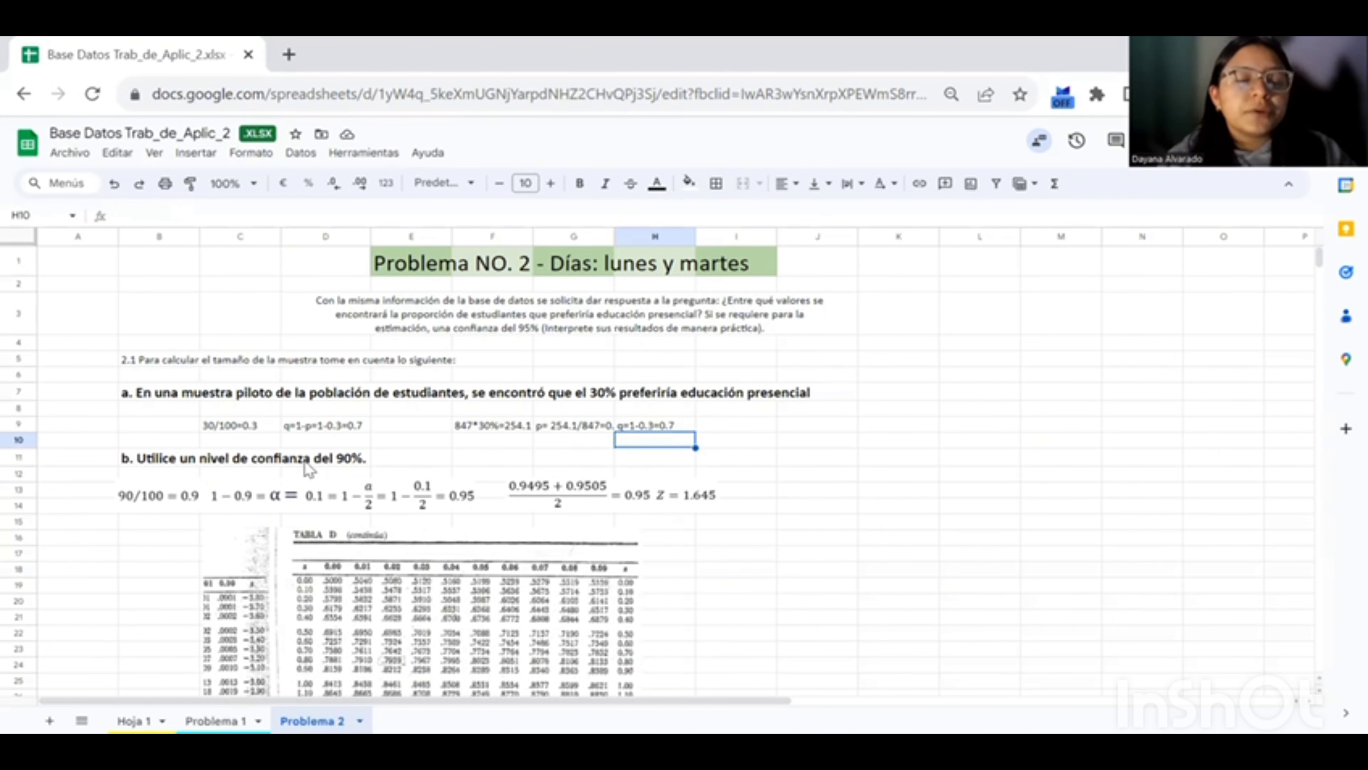
click(159, 523)
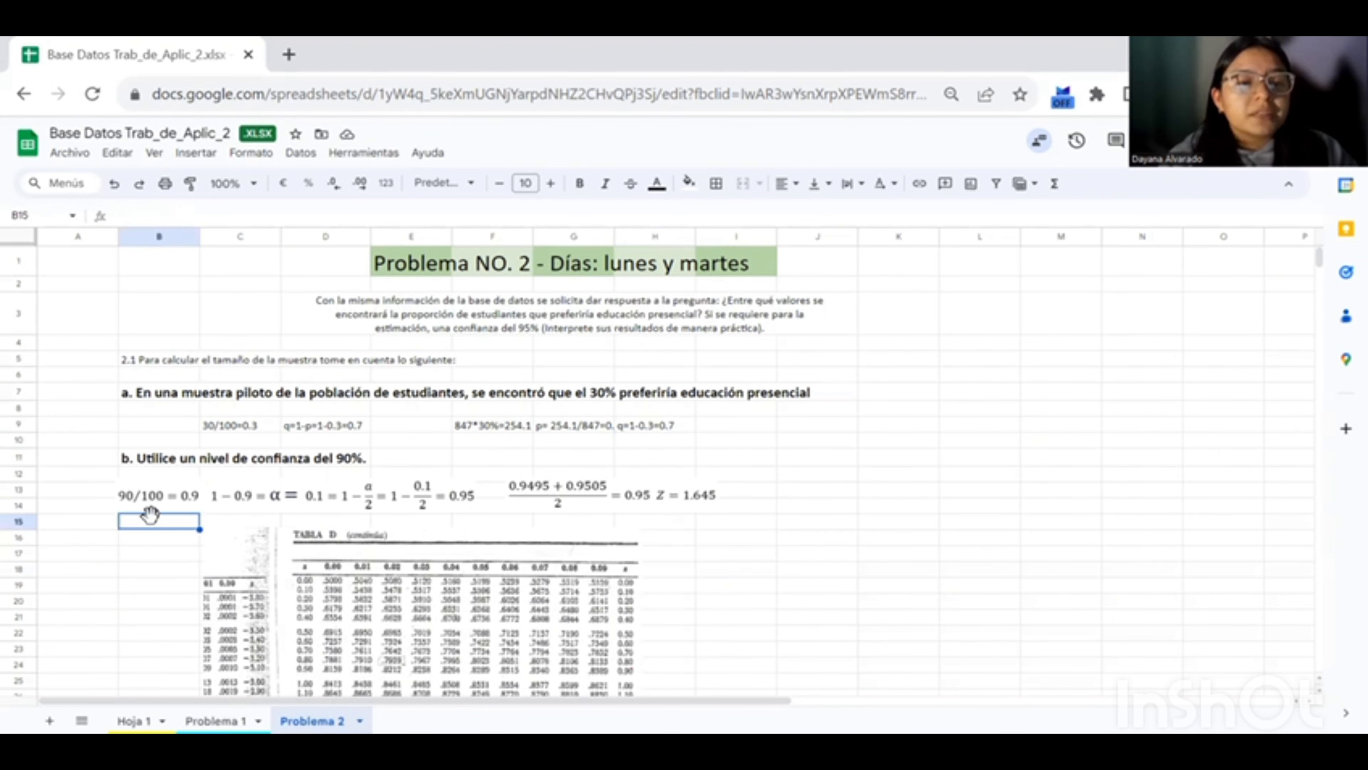
click(139, 499)
click(72, 528)
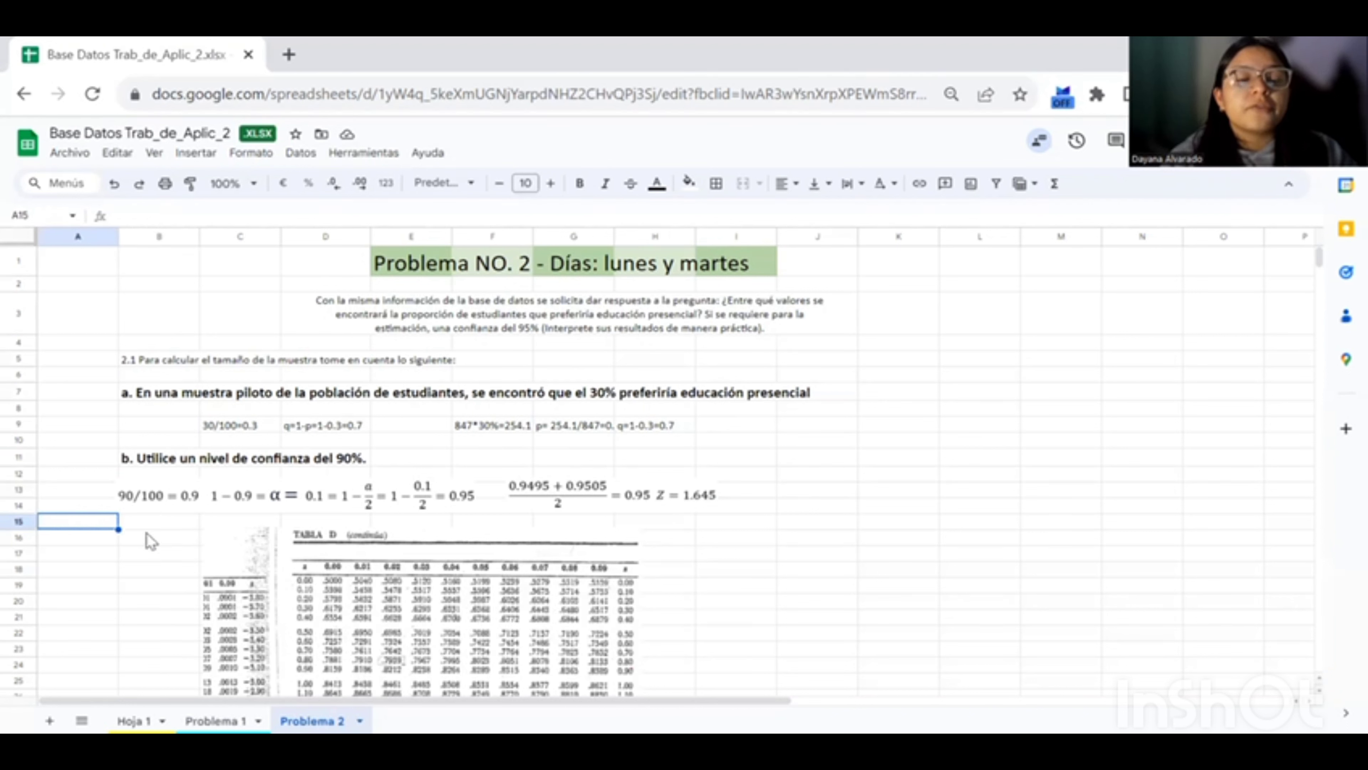
click(166, 527)
click(163, 495)
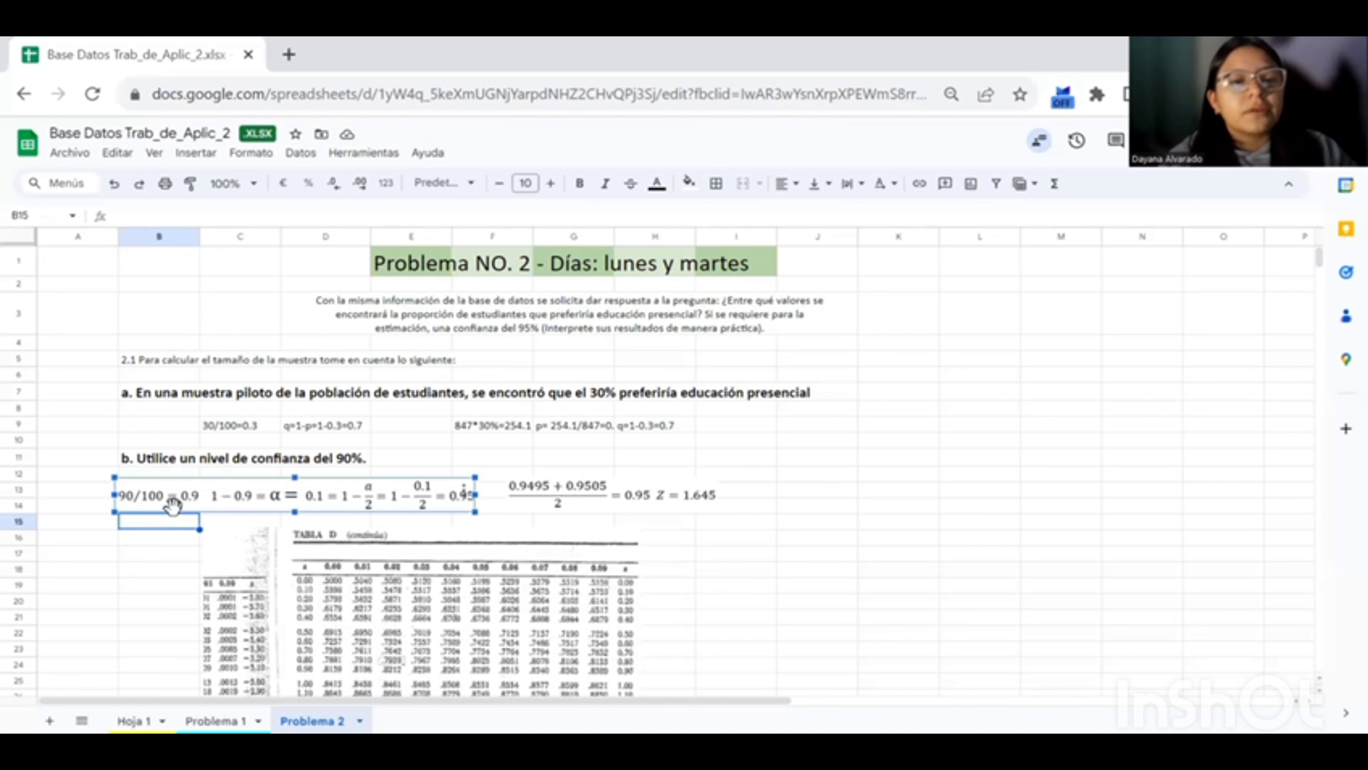
click(176, 552)
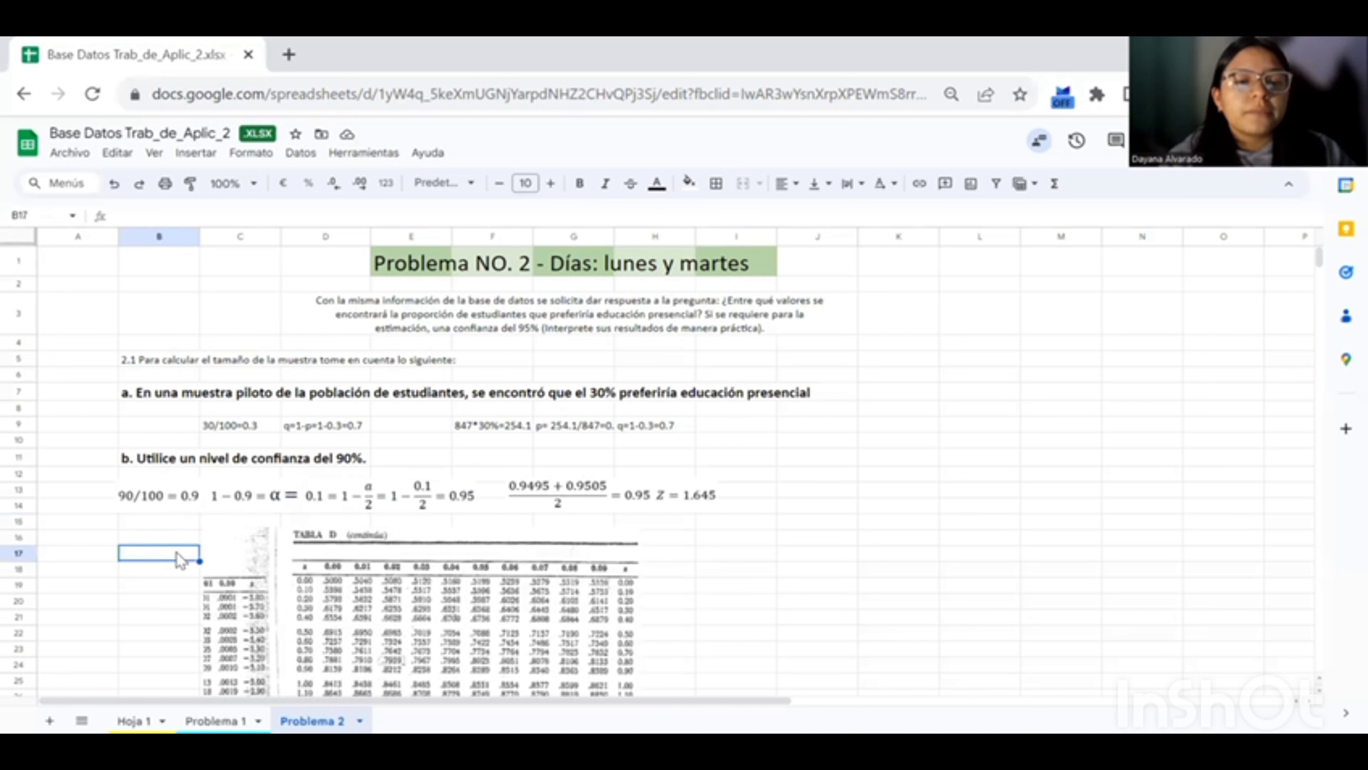
click(218, 501)
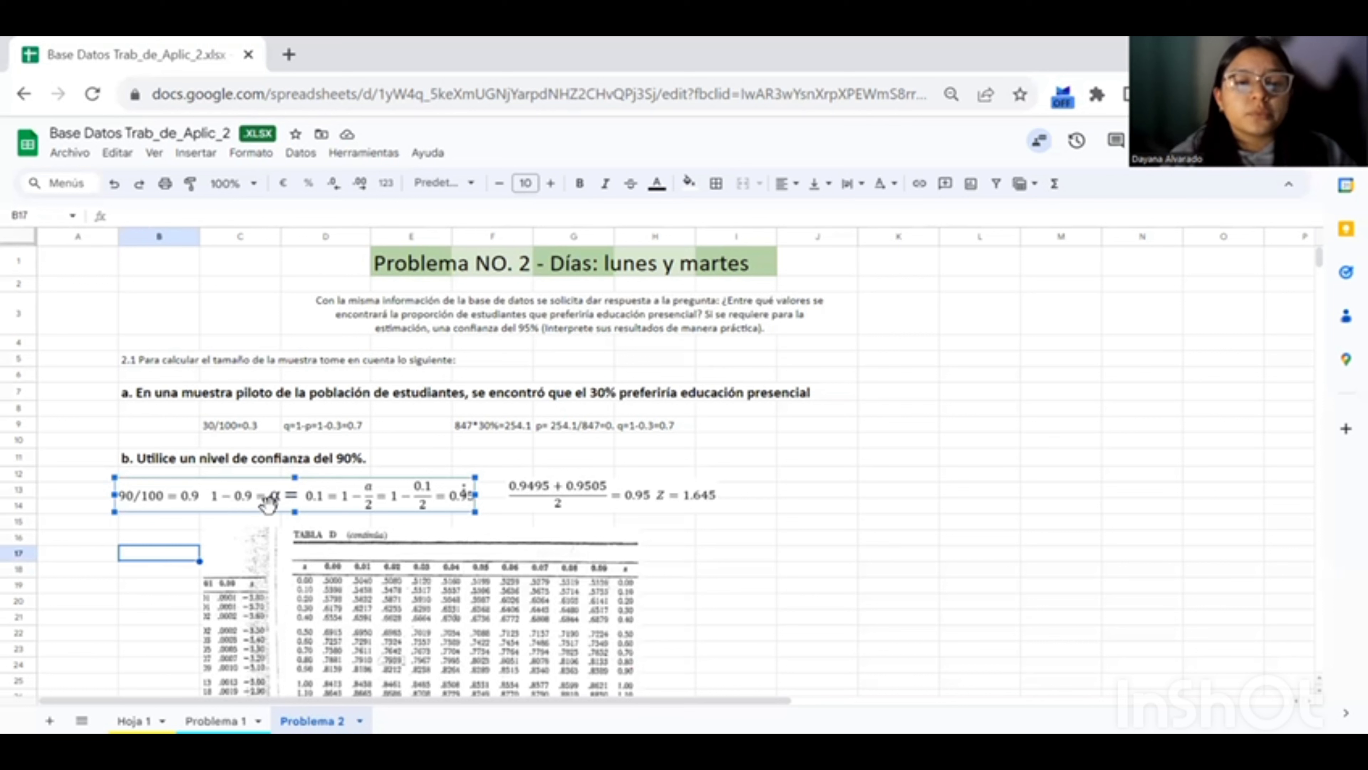
click(416, 463)
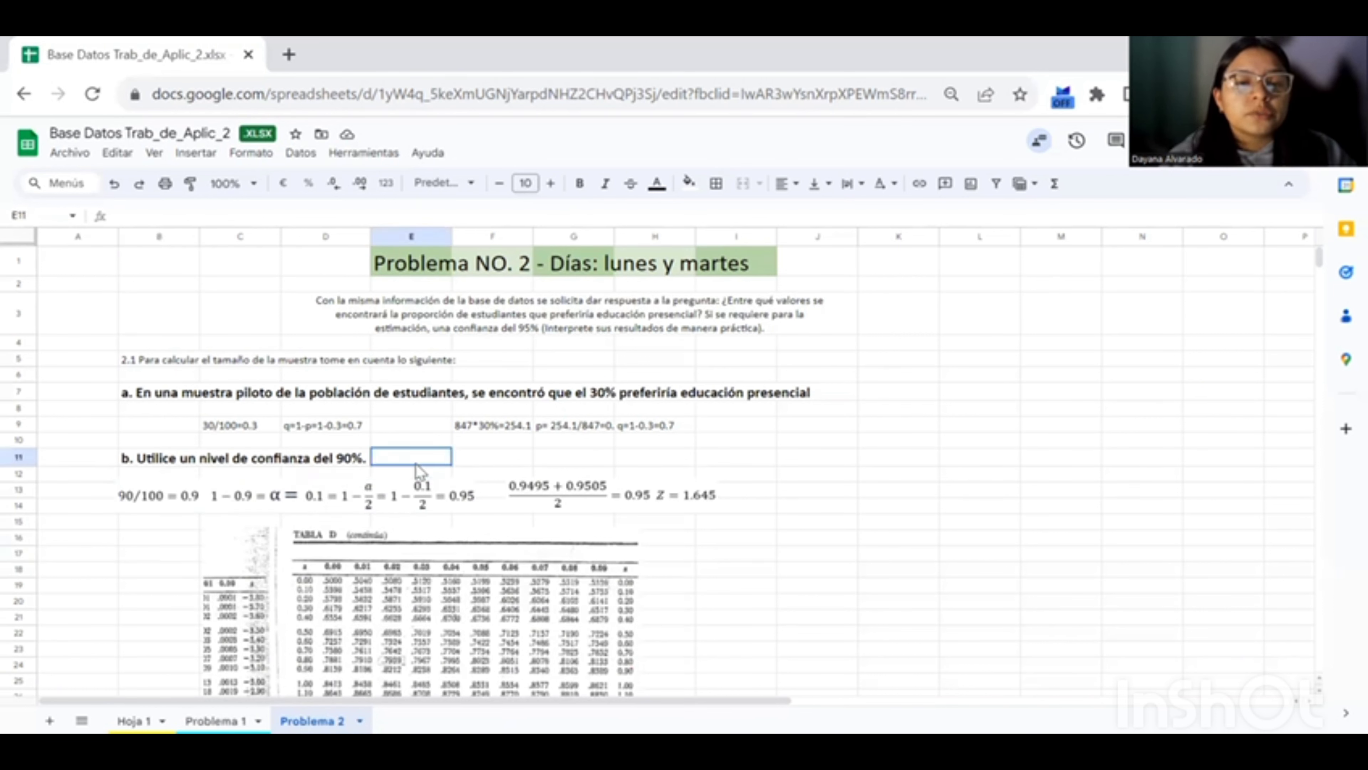
click(358, 508)
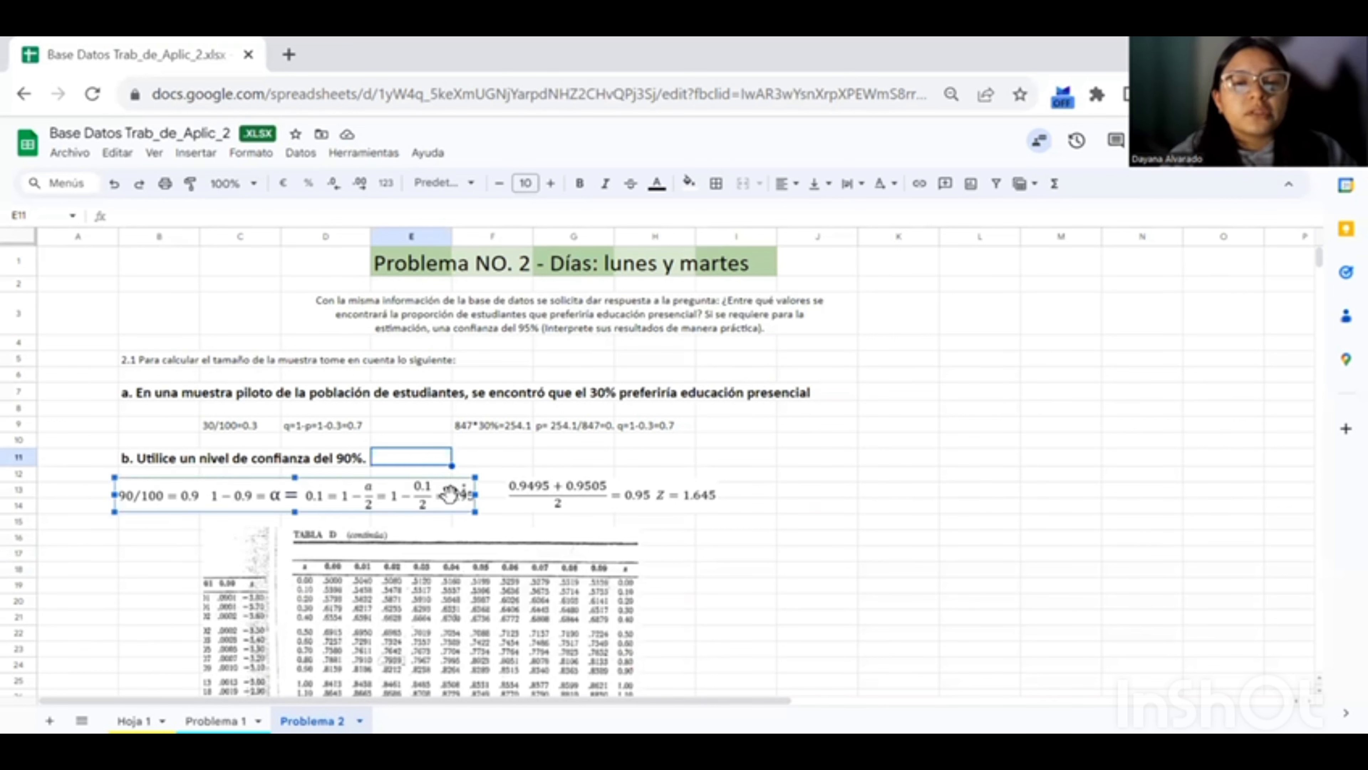
click(489, 521)
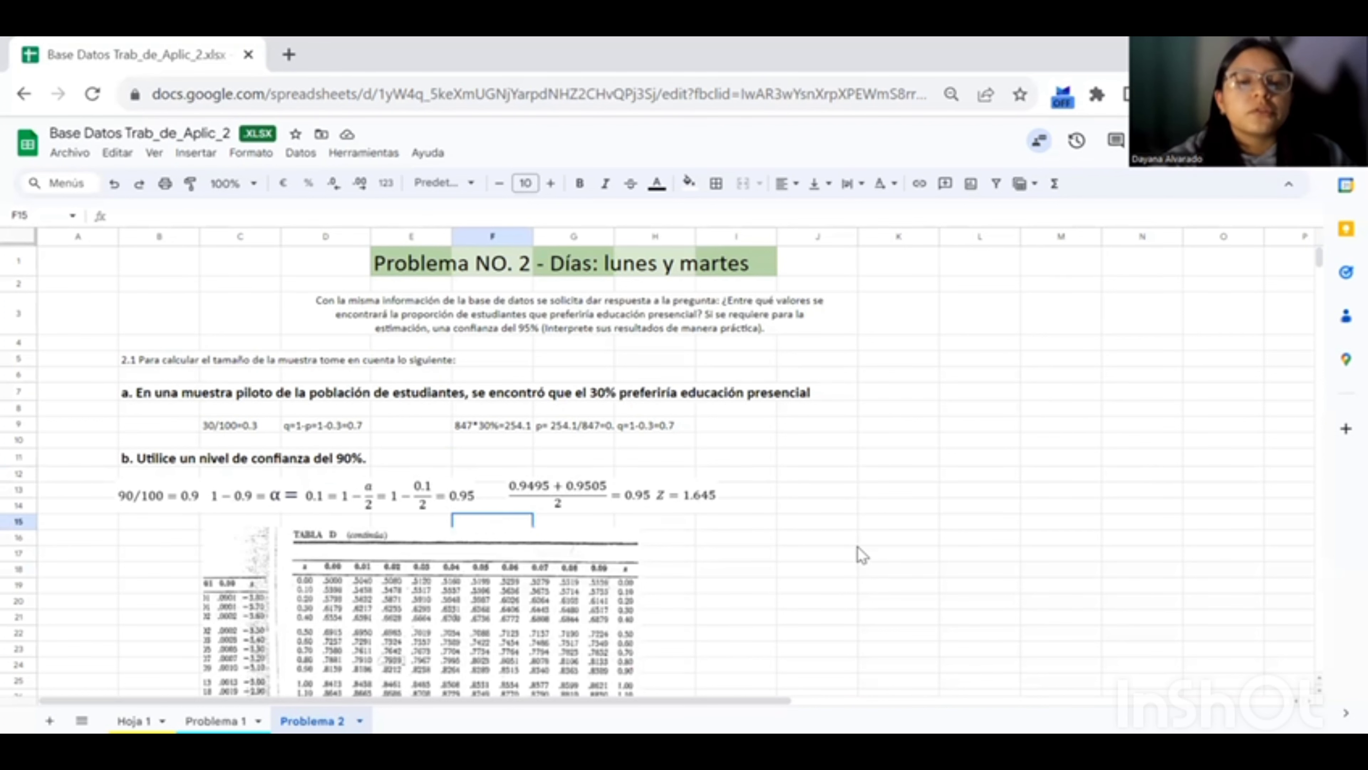
Examine how the Z value is derived from the two circled entries in Tabla D.
scroll(862, 555, down, 6)
scroll(862, 556, up, 4)
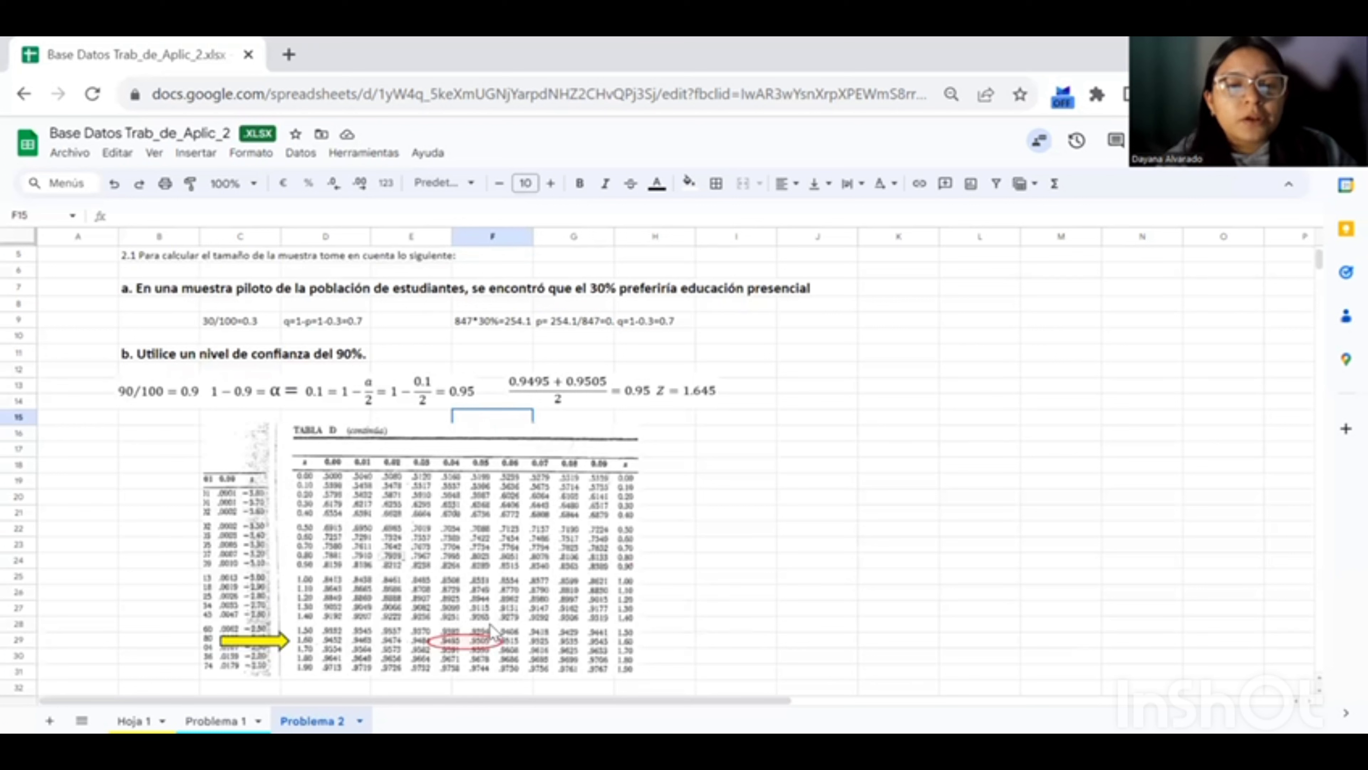
click(472, 402)
click(488, 401)
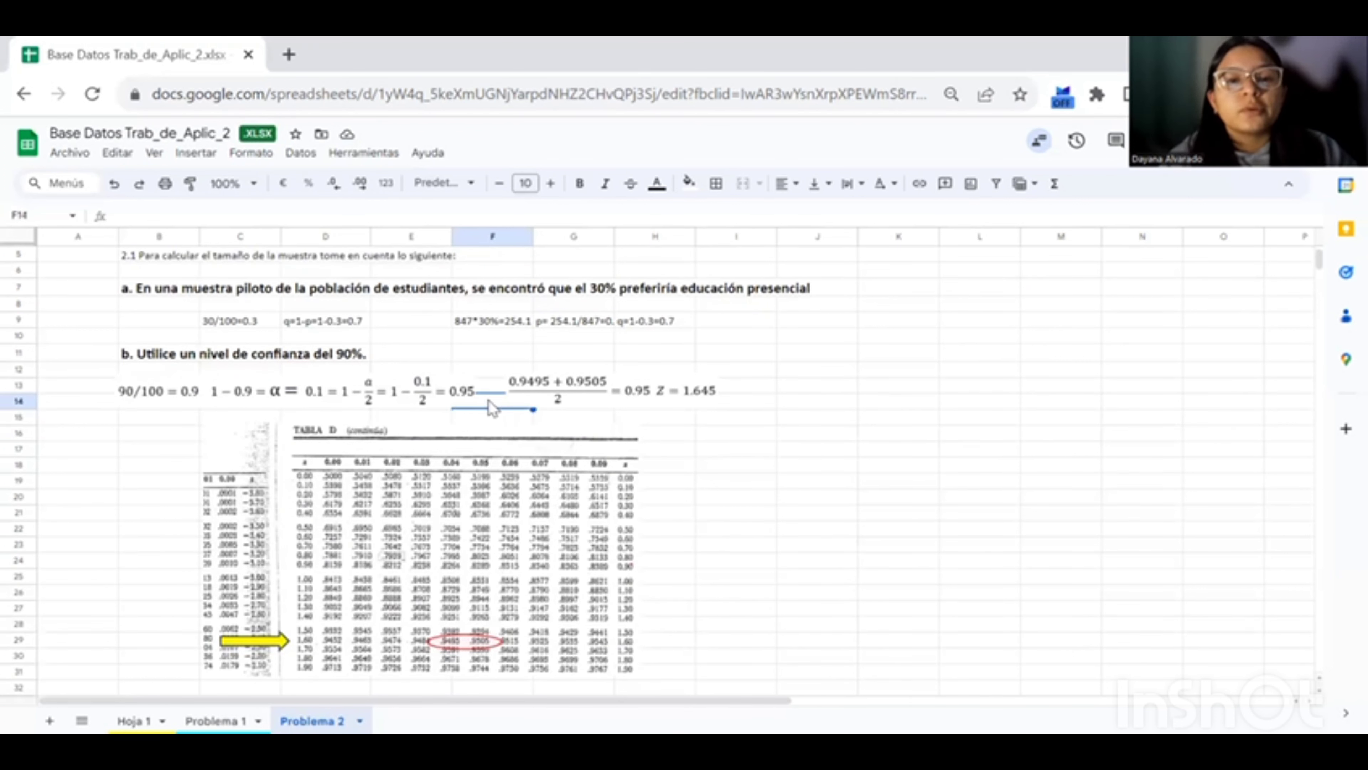
click(602, 408)
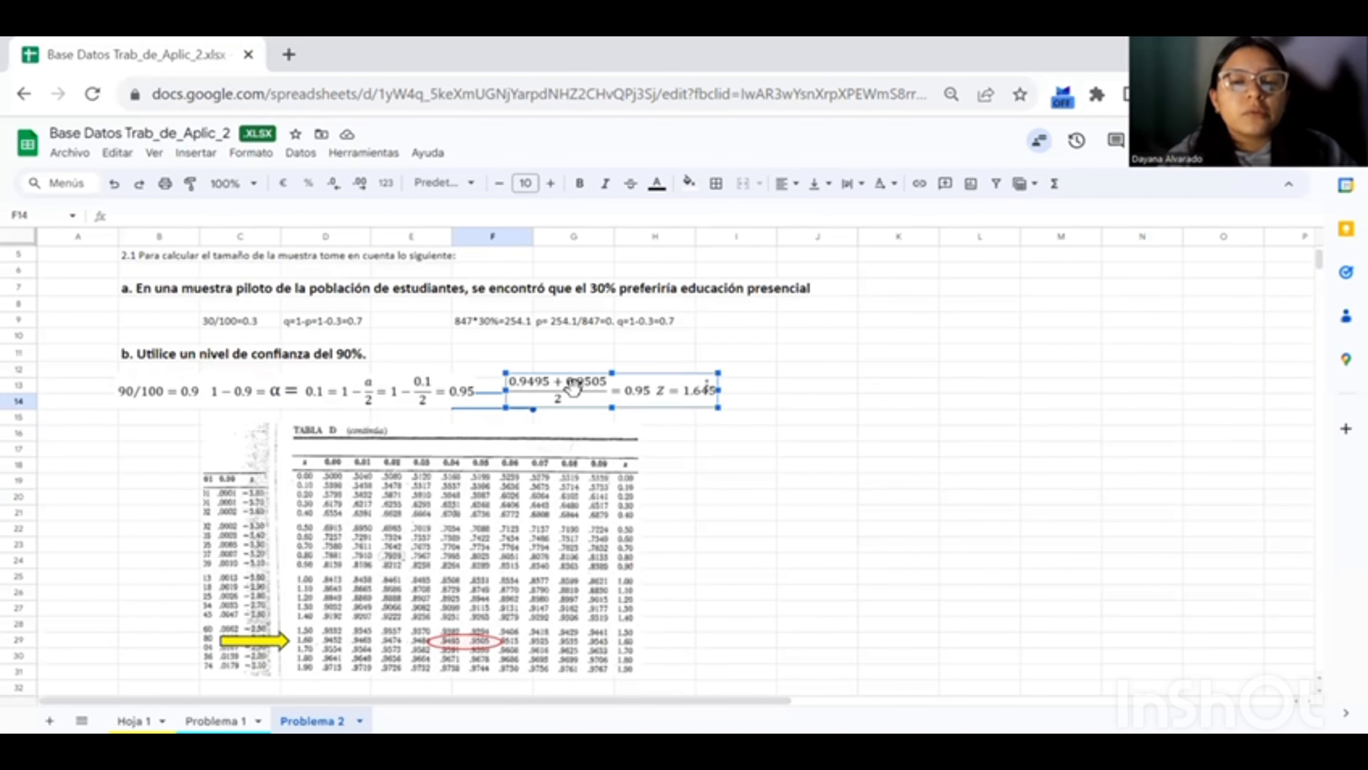
click(531, 359)
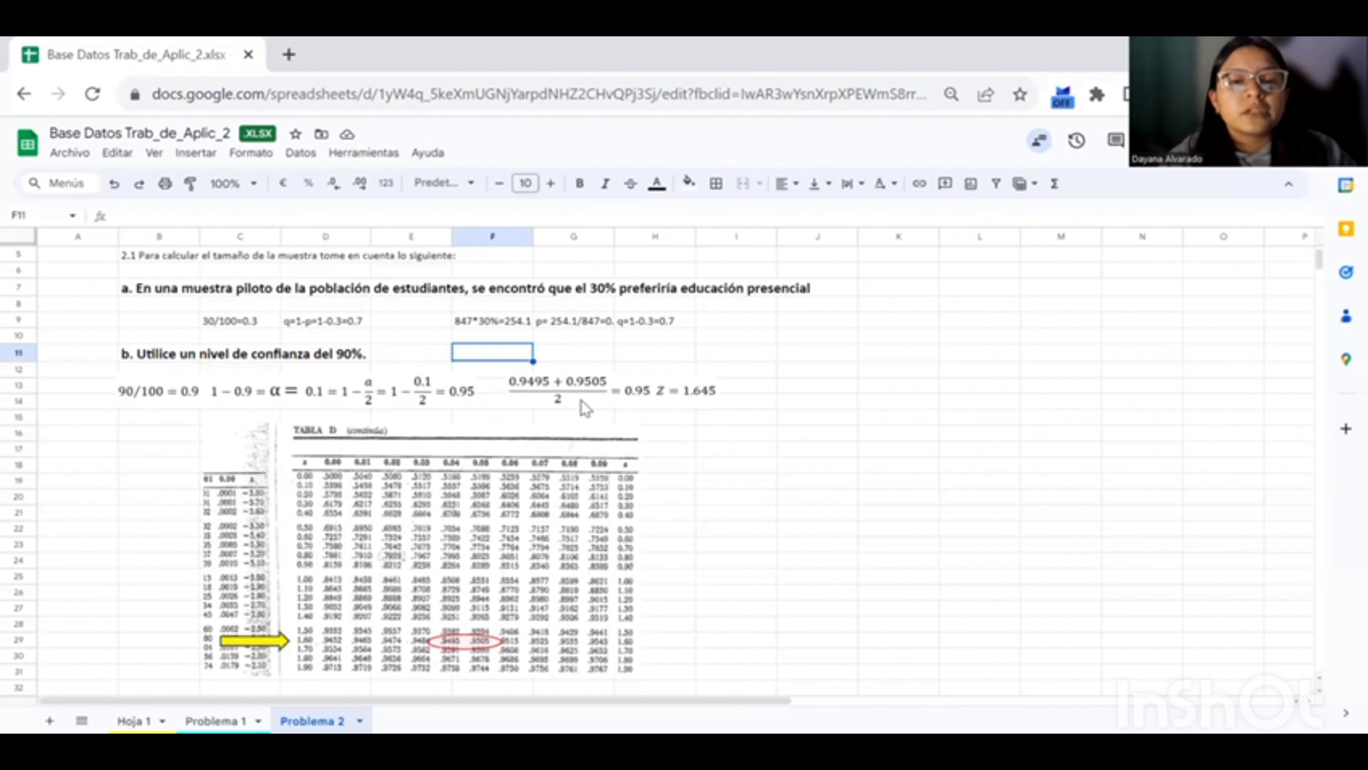
click(643, 405)
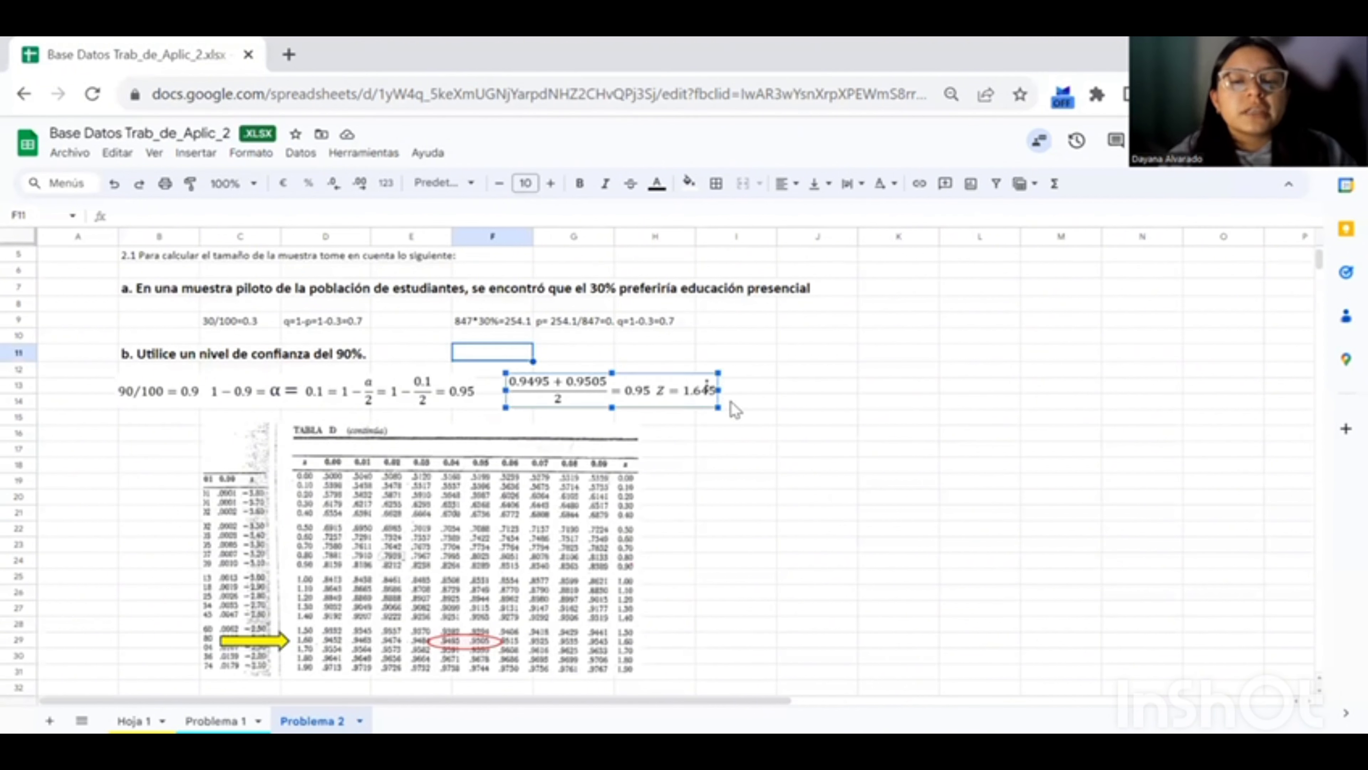
click(732, 403)
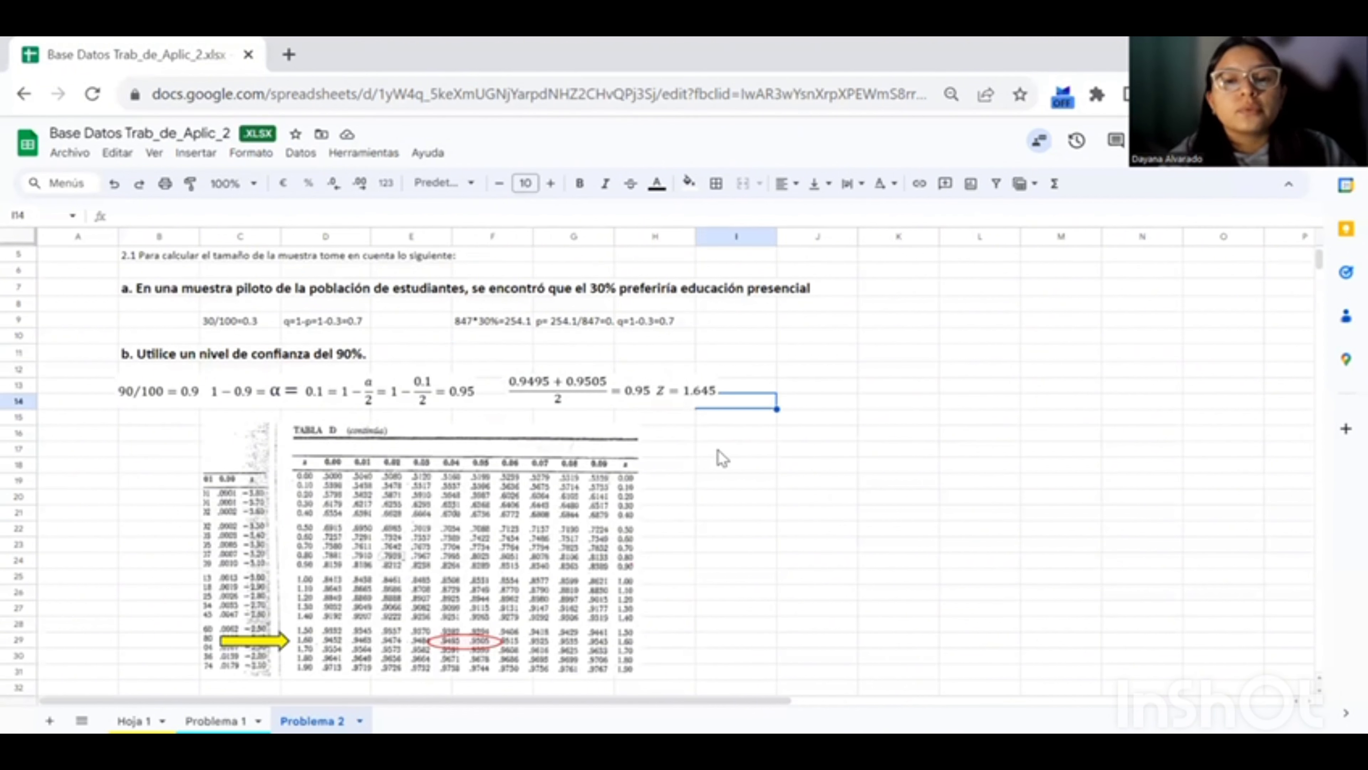
scroll(938, 345, down, 7)
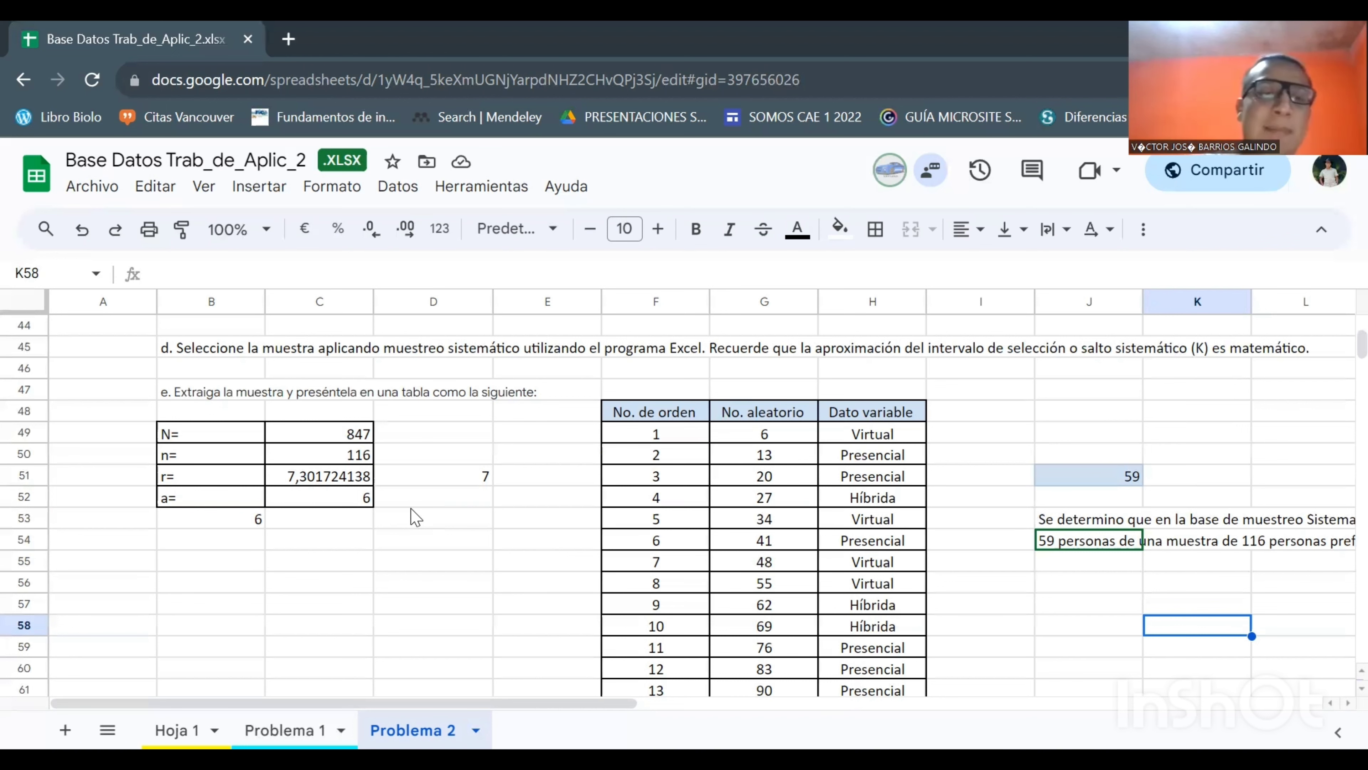
Inspect the formulas behind the sampling interval r in C51 and the random start in B53.
scroll(294, 497, down, 2)
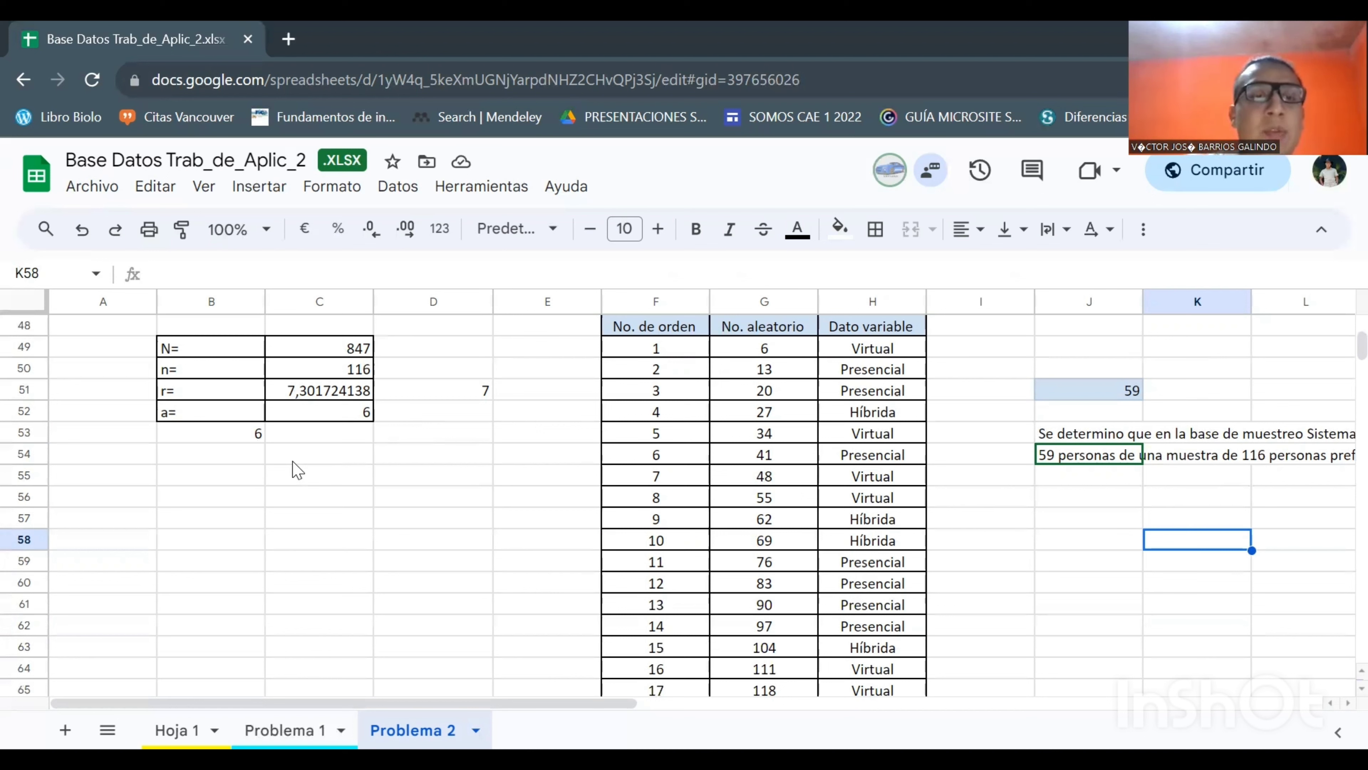
click(322, 389)
double_click(326, 391)
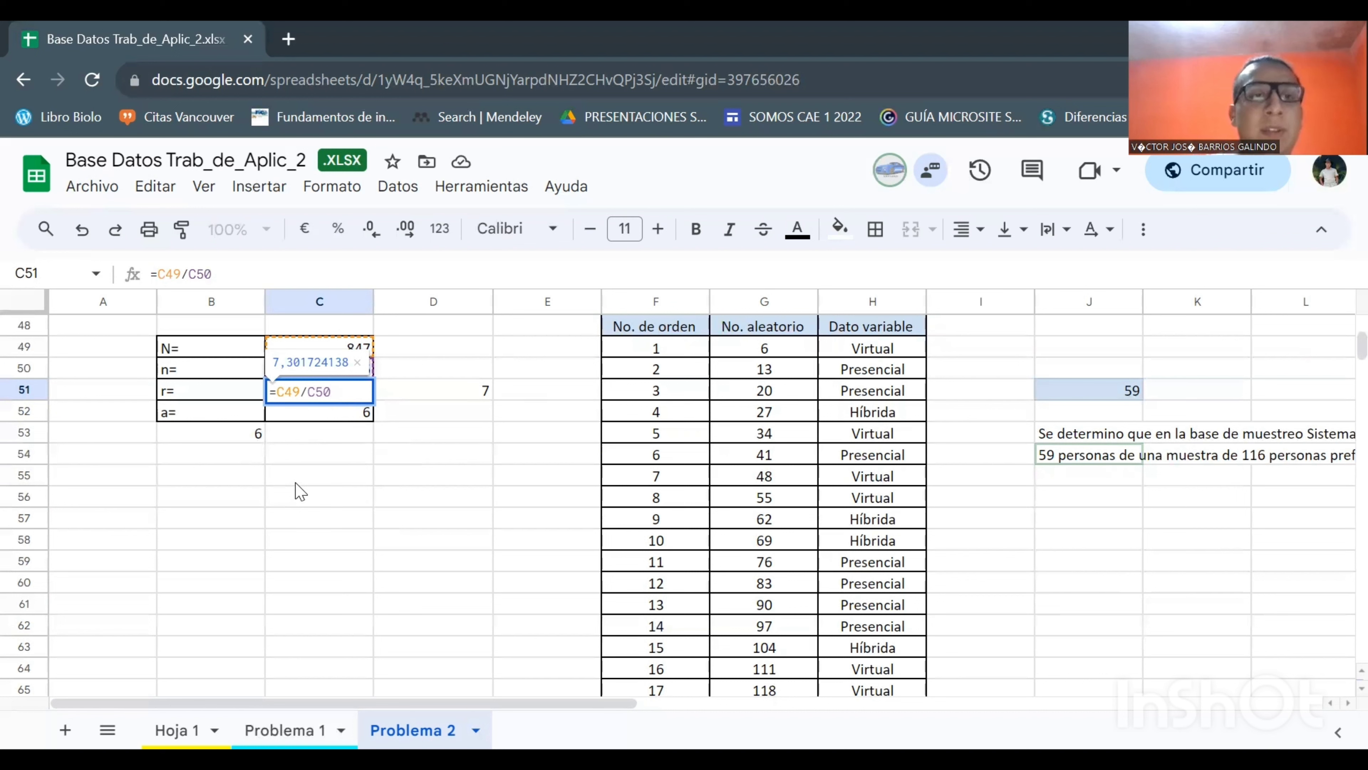
click(331, 477)
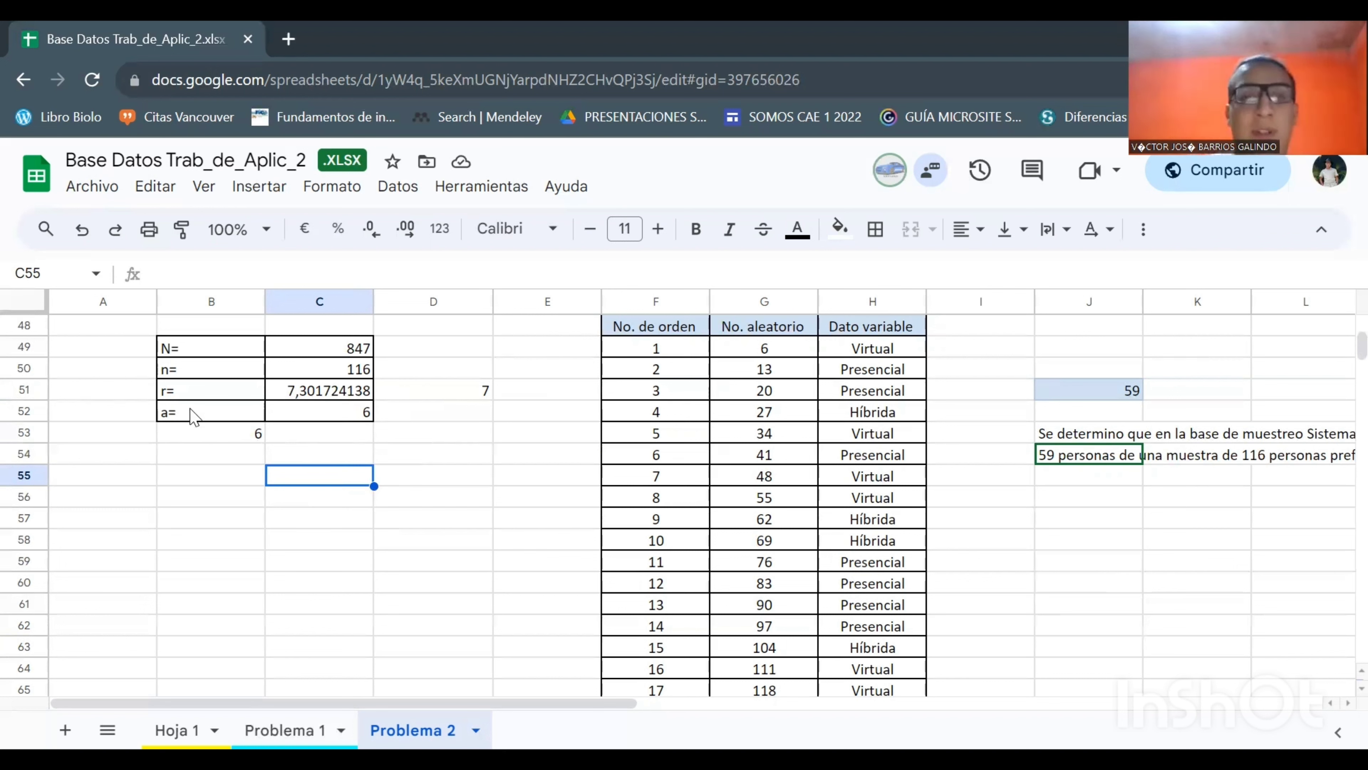
double_click(260, 434)
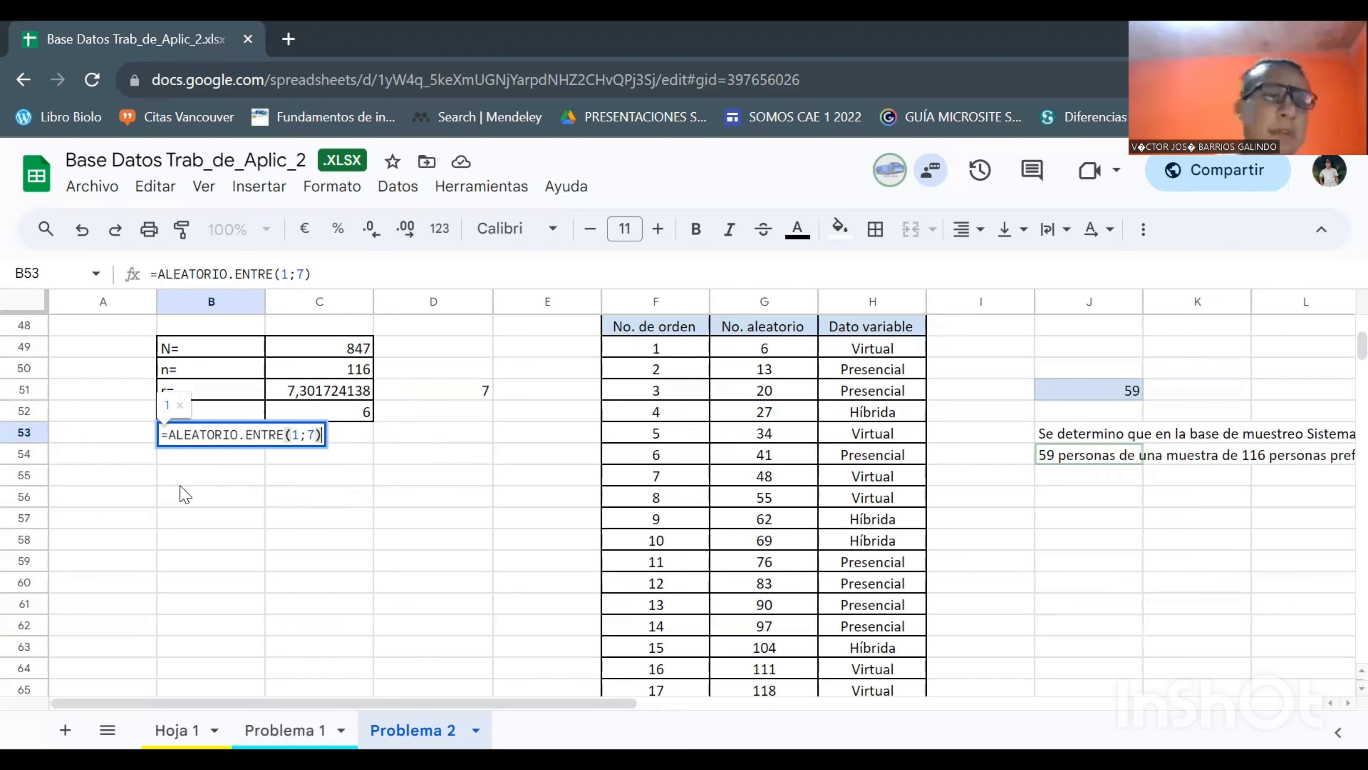
click(323, 545)
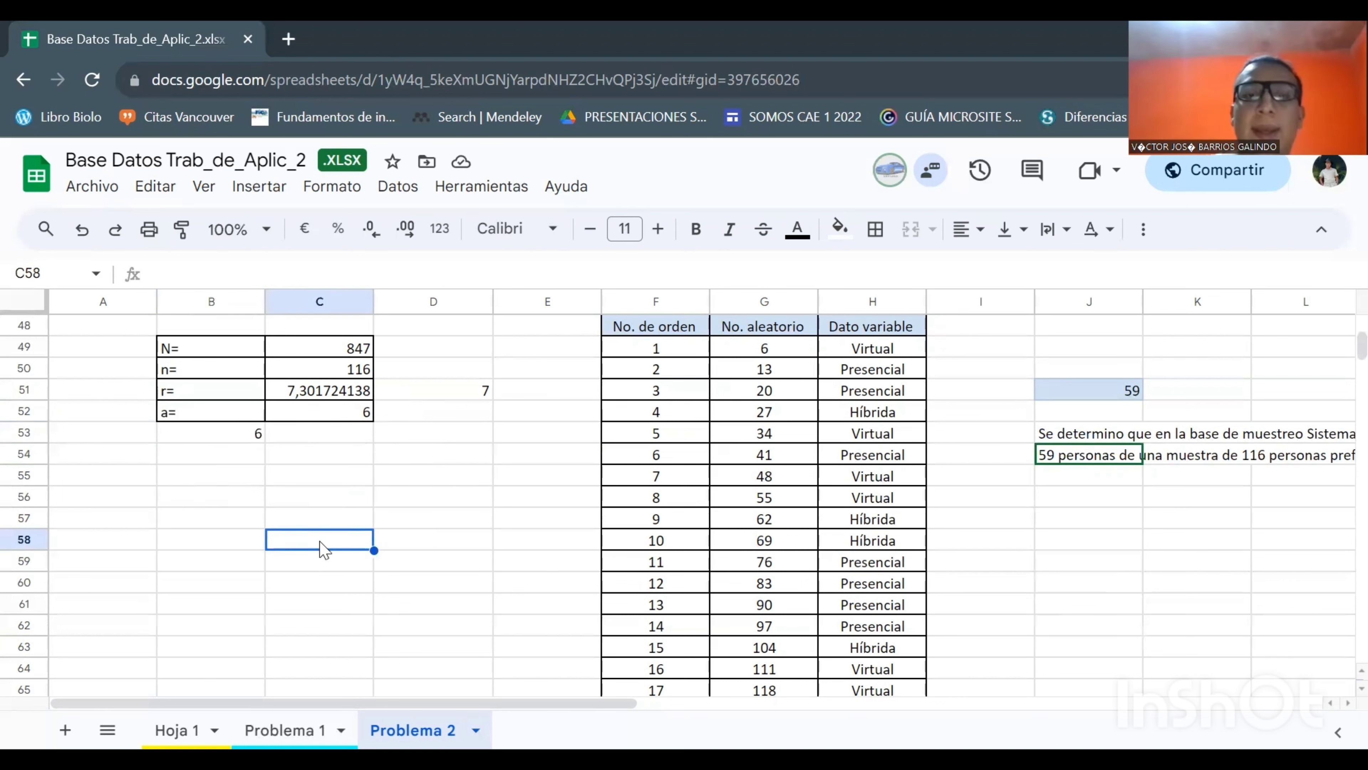
Look through the systematic sample table's order numbers, random numbers and study preferences, and return to its beginning.
scroll(431, 477, up, 2)
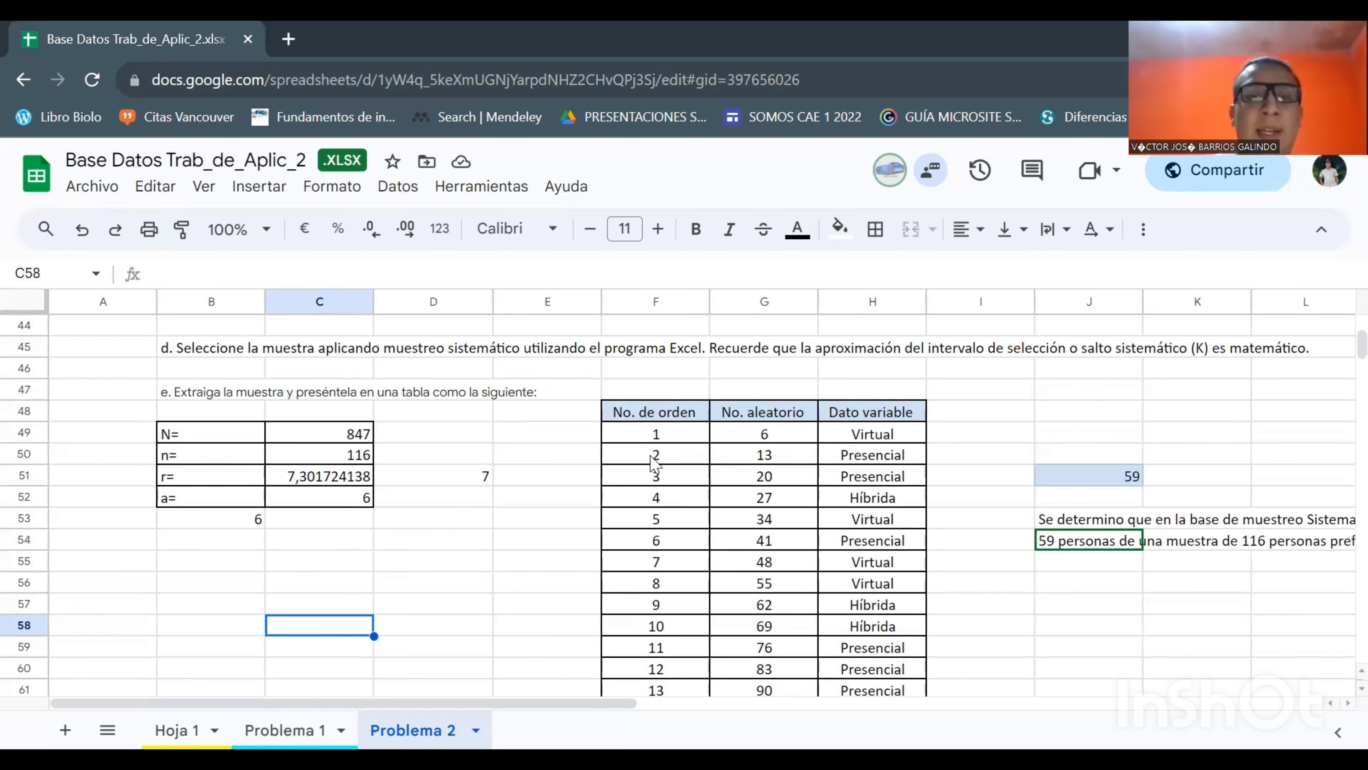
scroll(654, 469, down, 8)
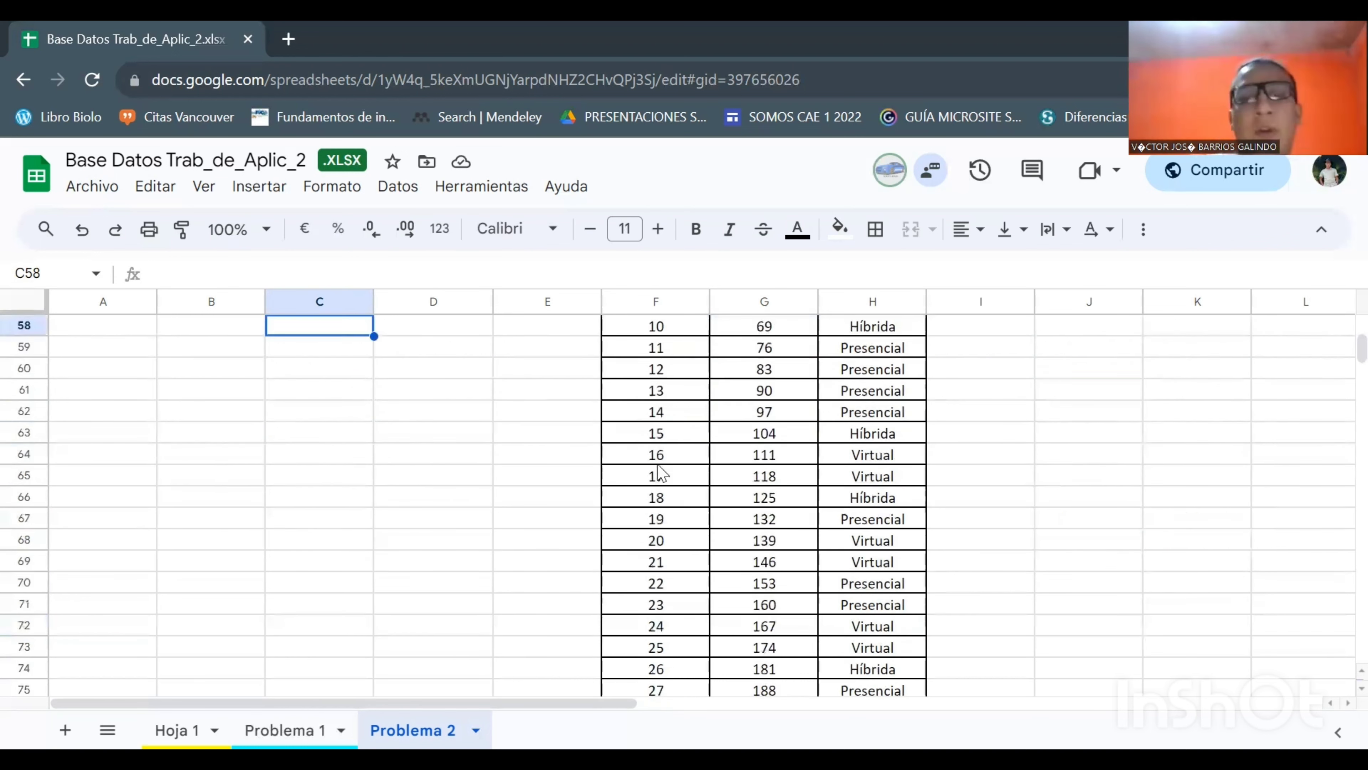
scroll(663, 464, down, 20)
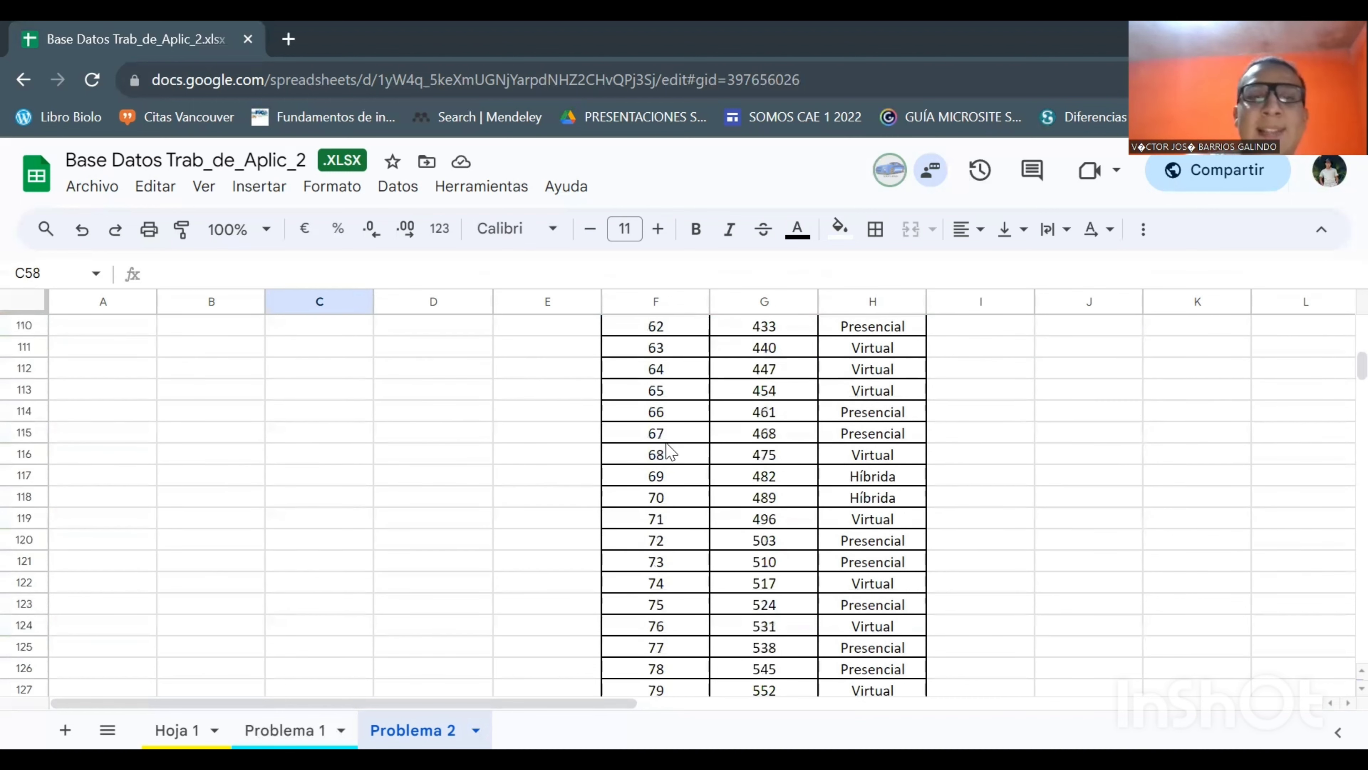
scroll(668, 453, down, 10)
scroll(660, 468, up, 20)
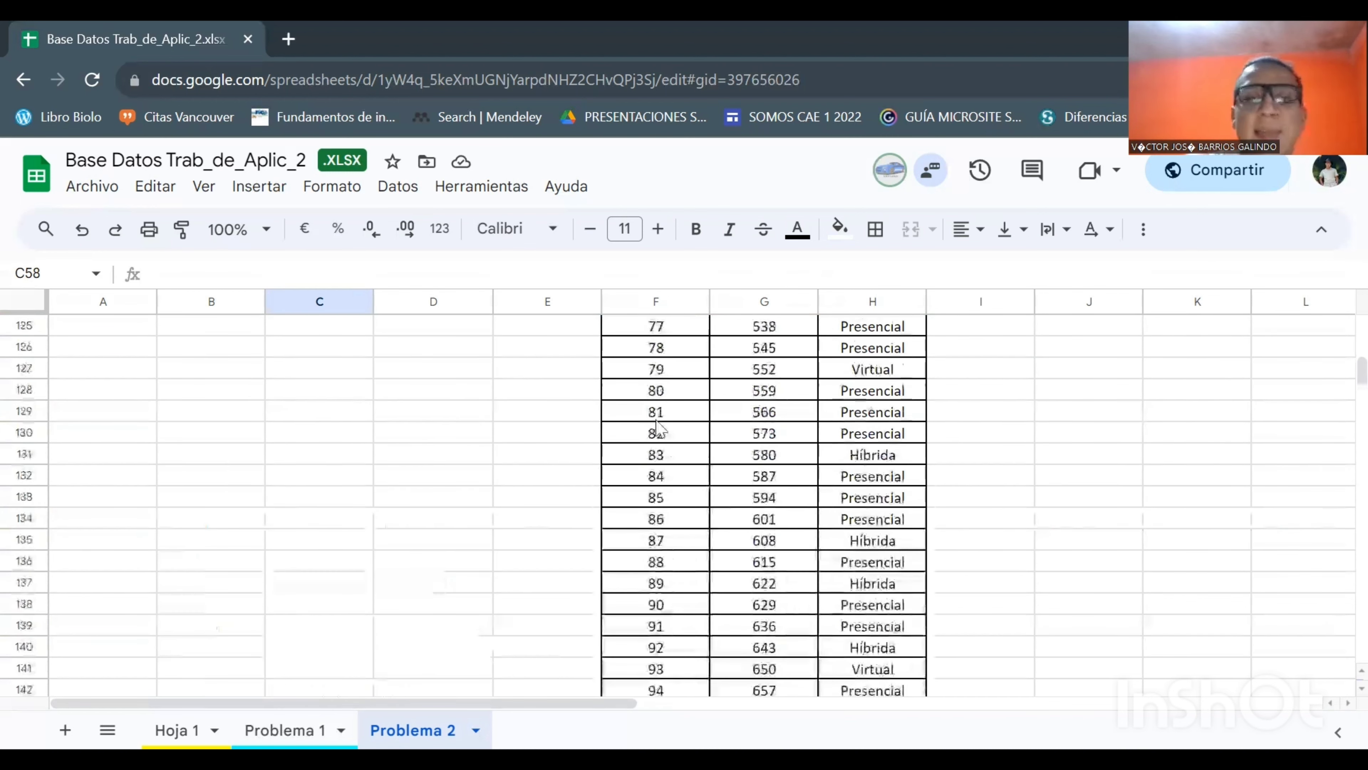
scroll(660, 431, up, 20)
scroll(754, 431, down, 5)
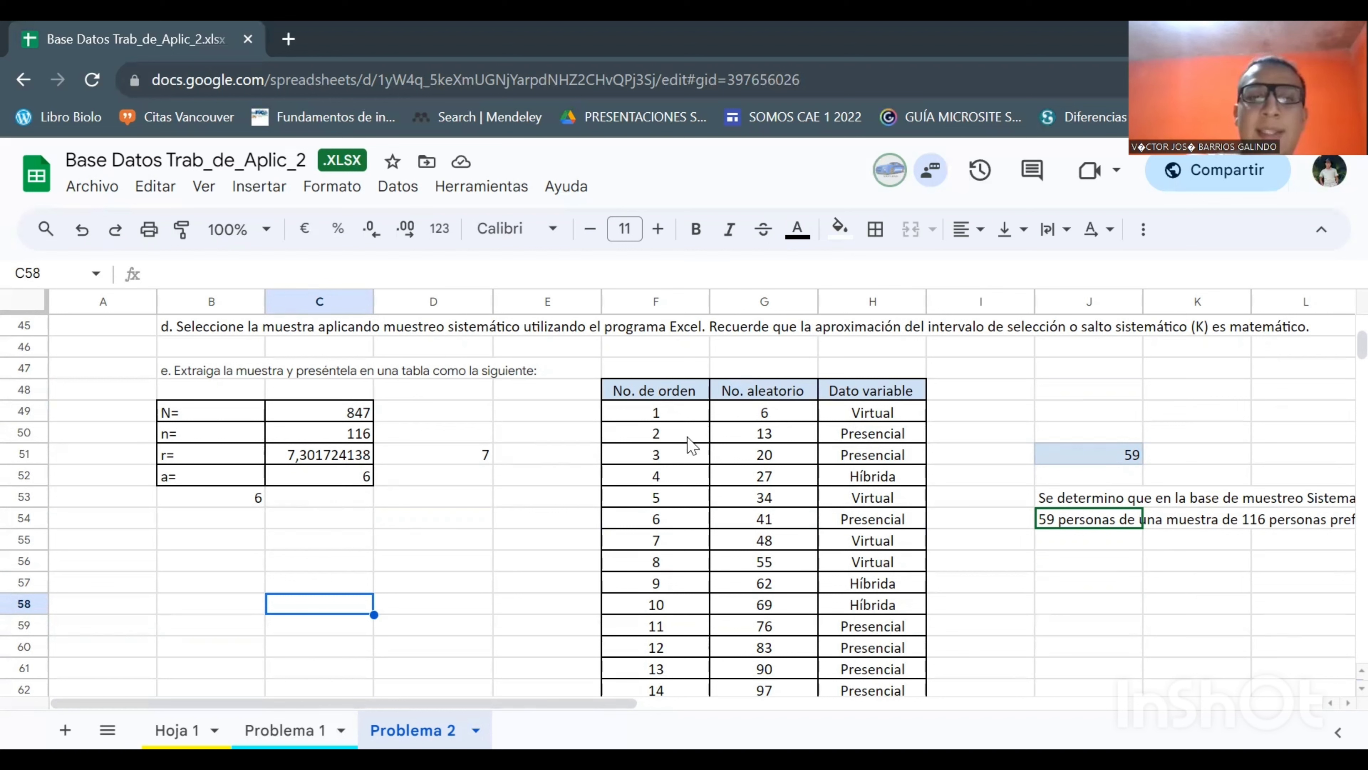
Inspect the starting No. aleatorio in G49 and the formula in G50 that adds the sampling interval.
click(738, 419)
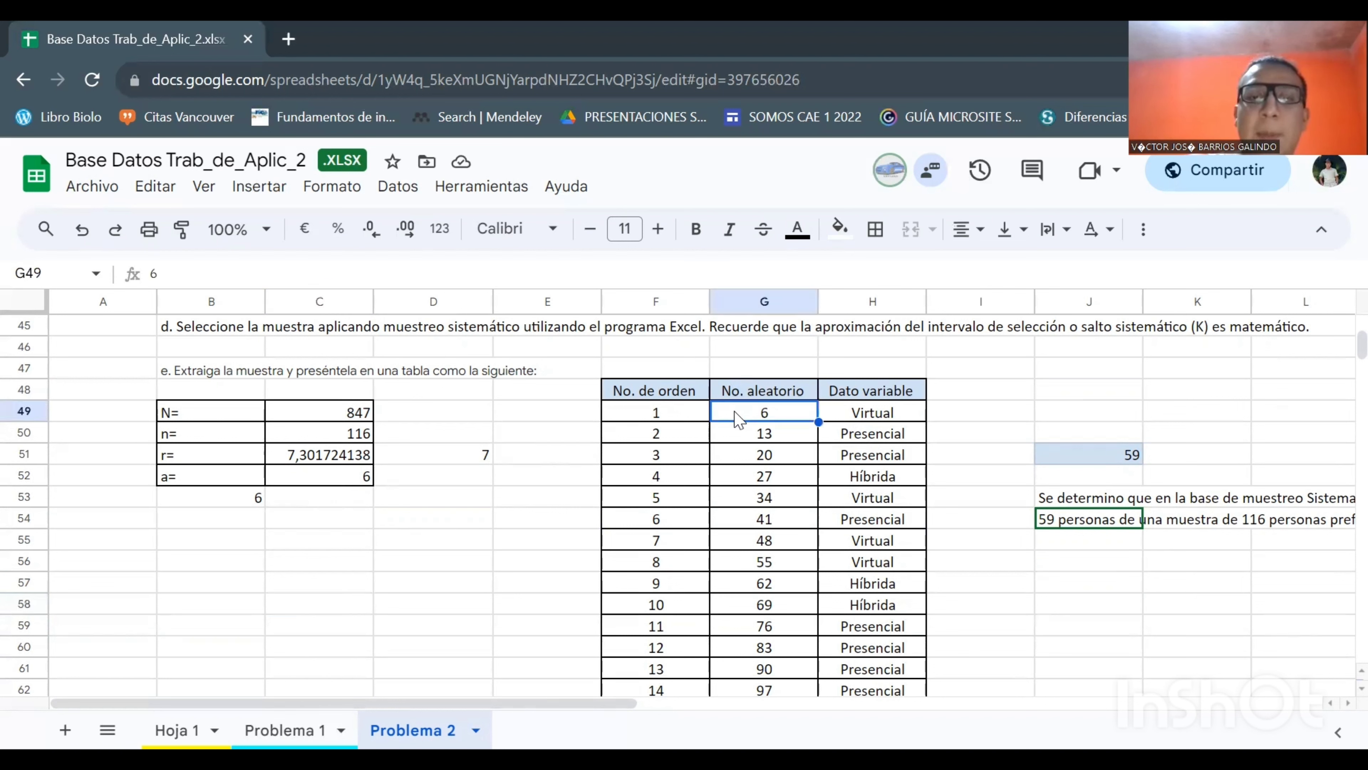
double_click(733, 436)
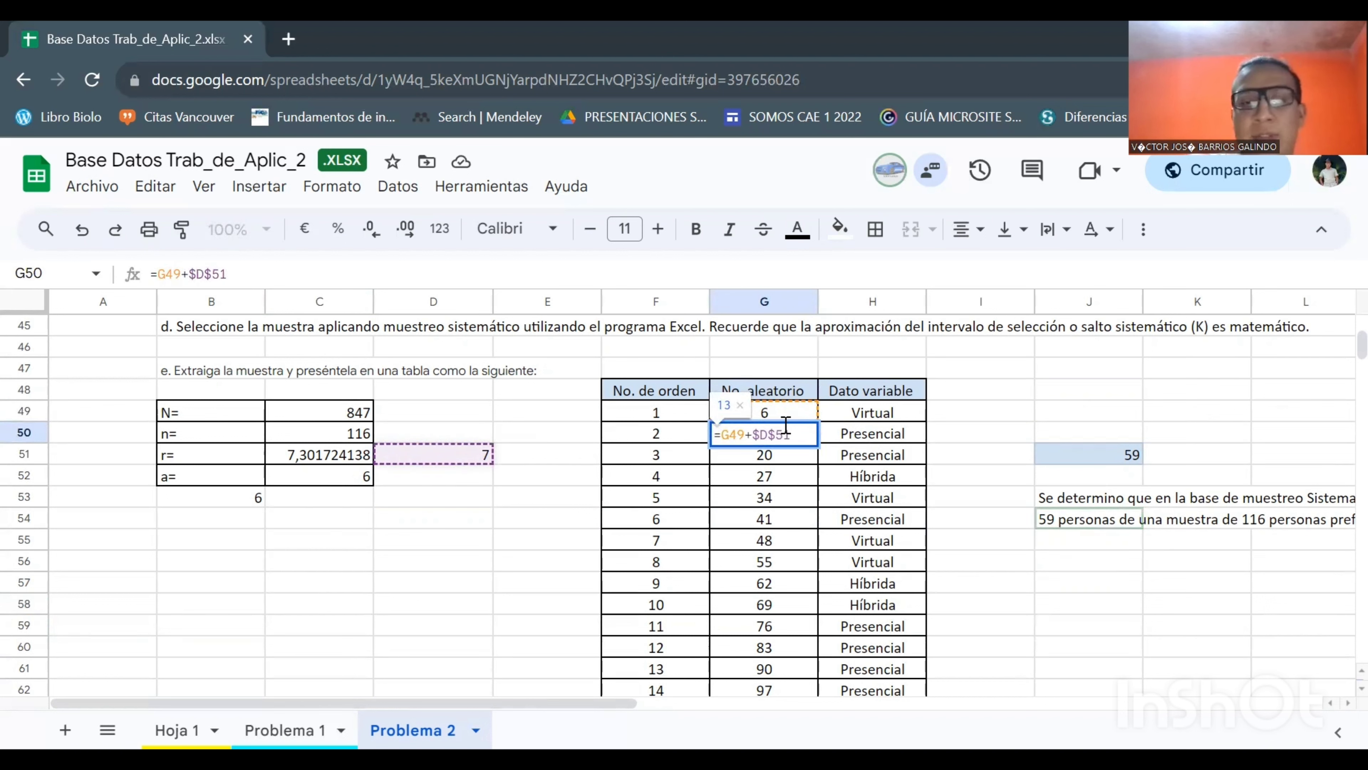
click(466, 548)
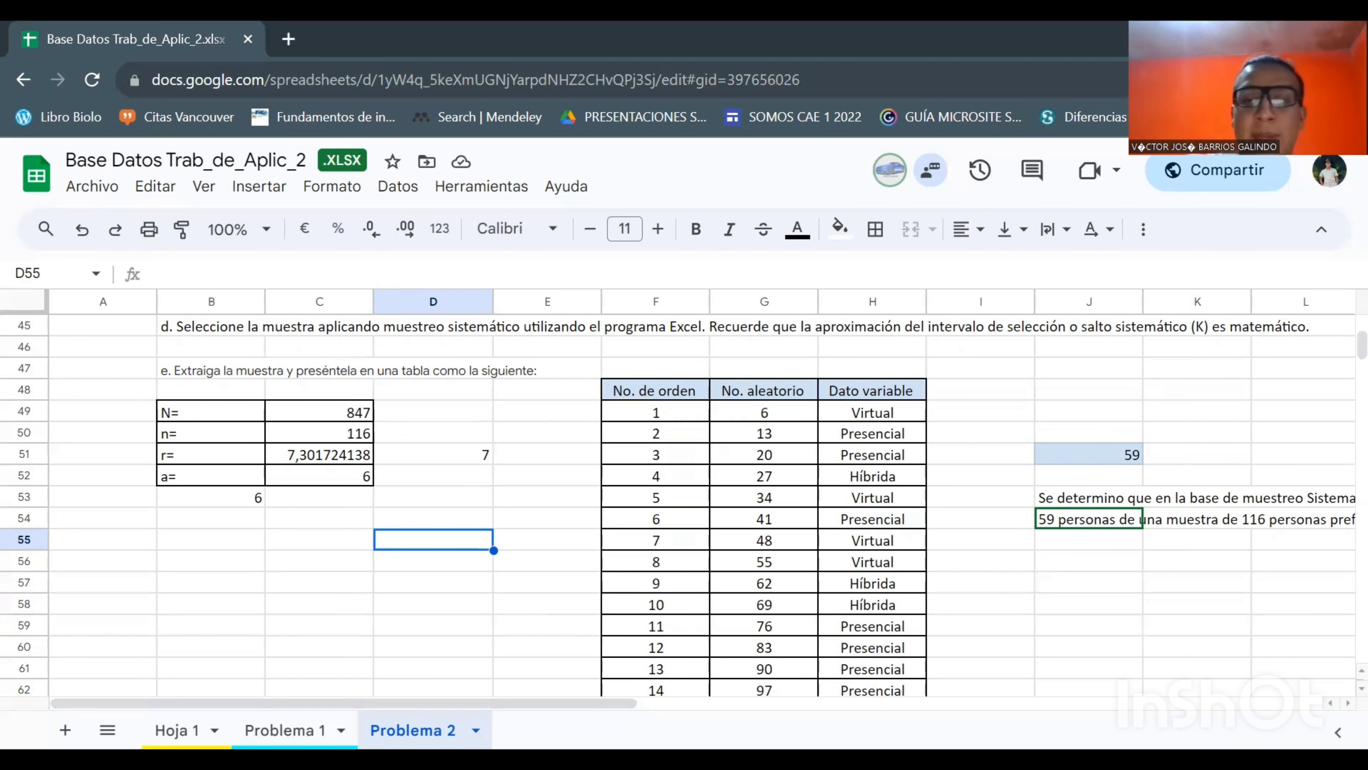
Inspect the lookup formula for Dato variable in H49 and the Presencial count in J51 with its written conclusion.
scroll(741, 517, down, 2)
scroll(837, 412, up, 3)
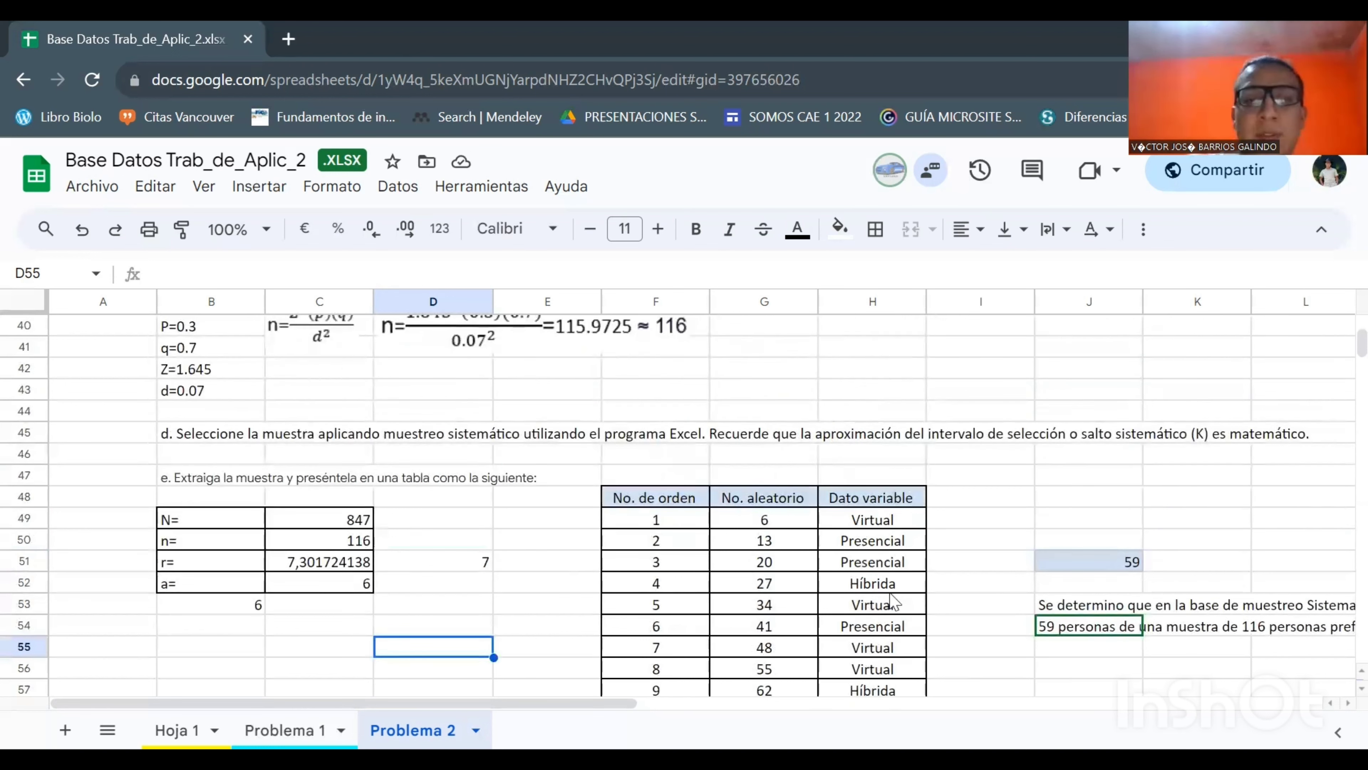
scroll(771, 558, down, 2)
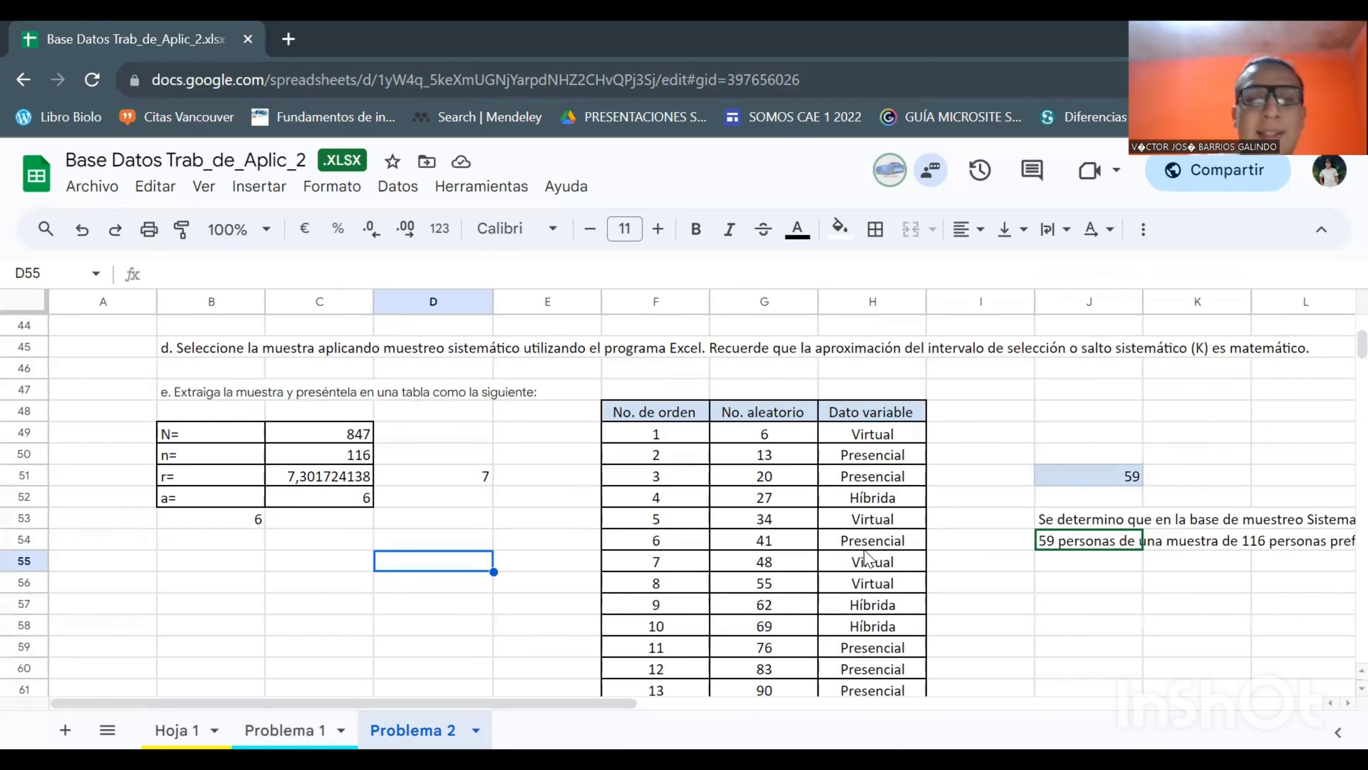
double_click(878, 435)
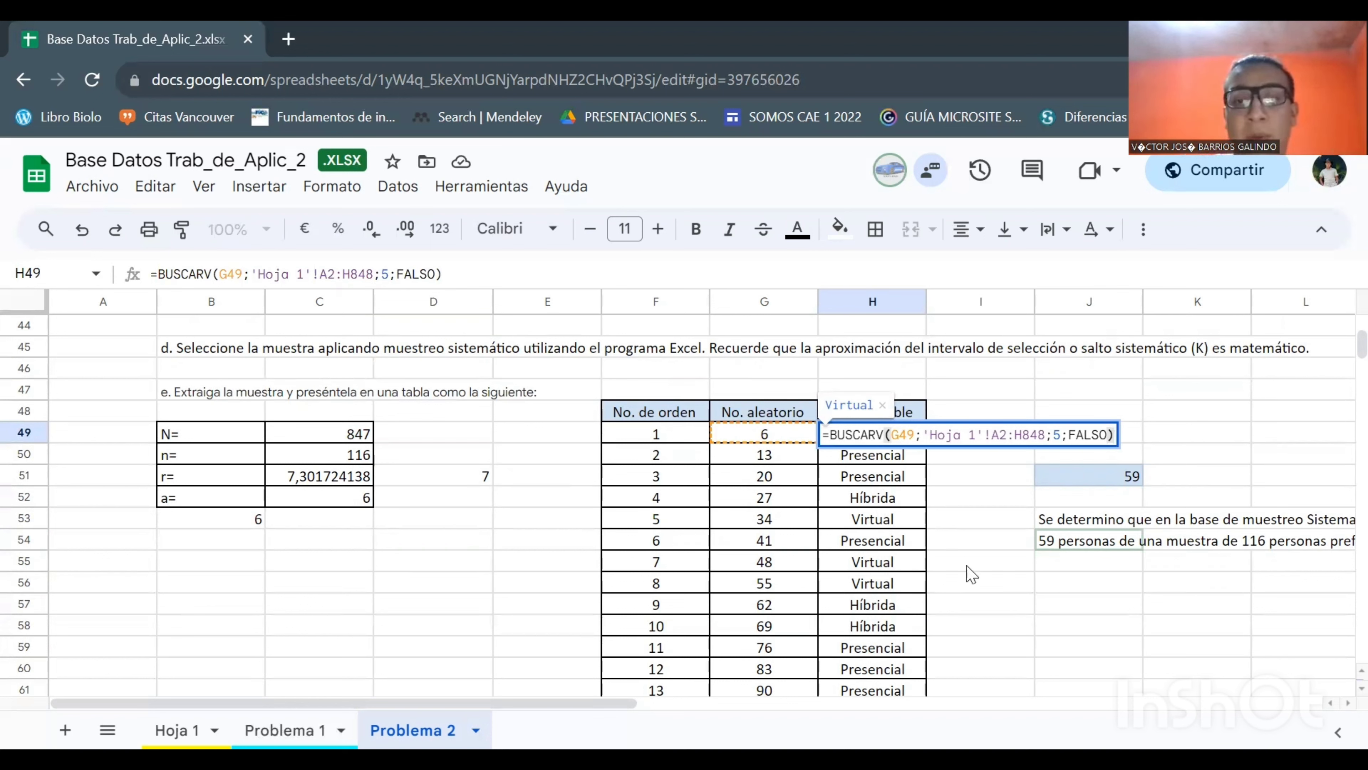
click(980, 566)
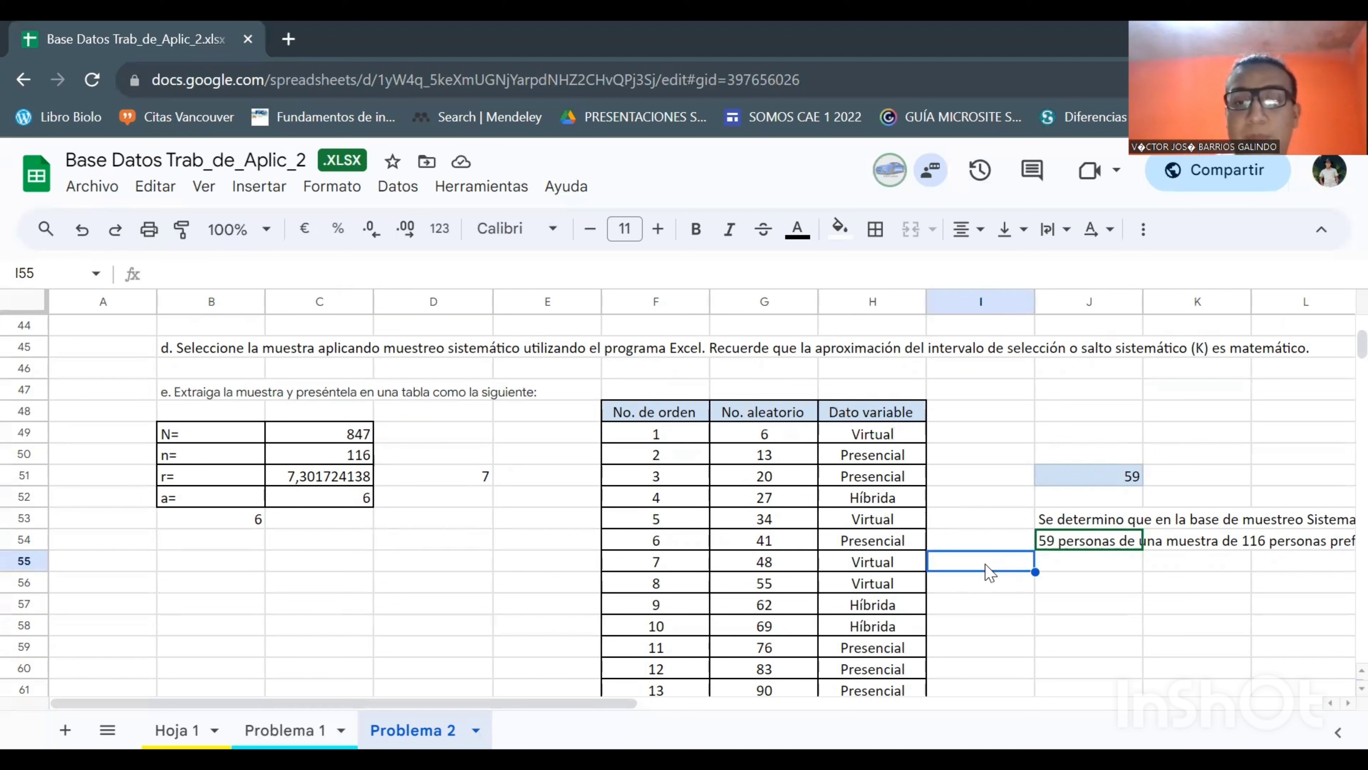
click(982, 478)
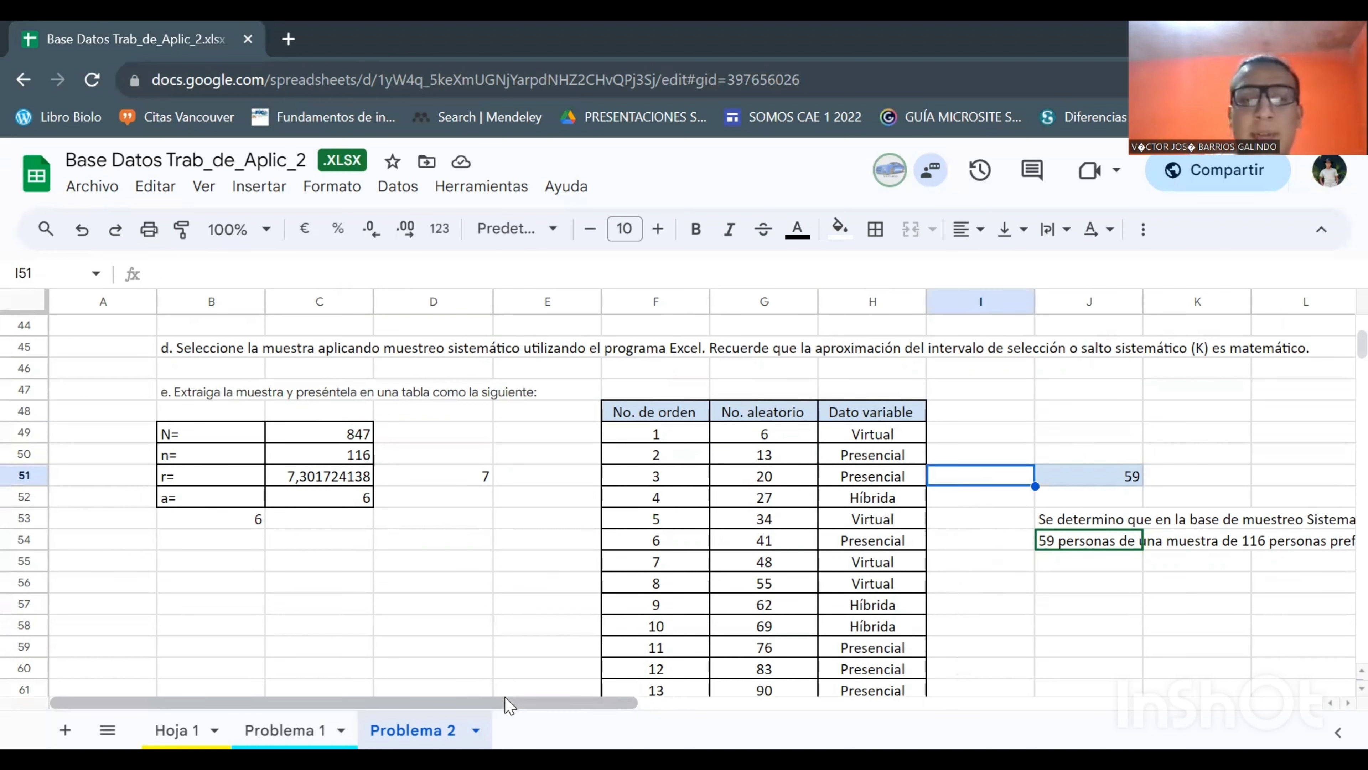
drag(515, 703, 617, 703)
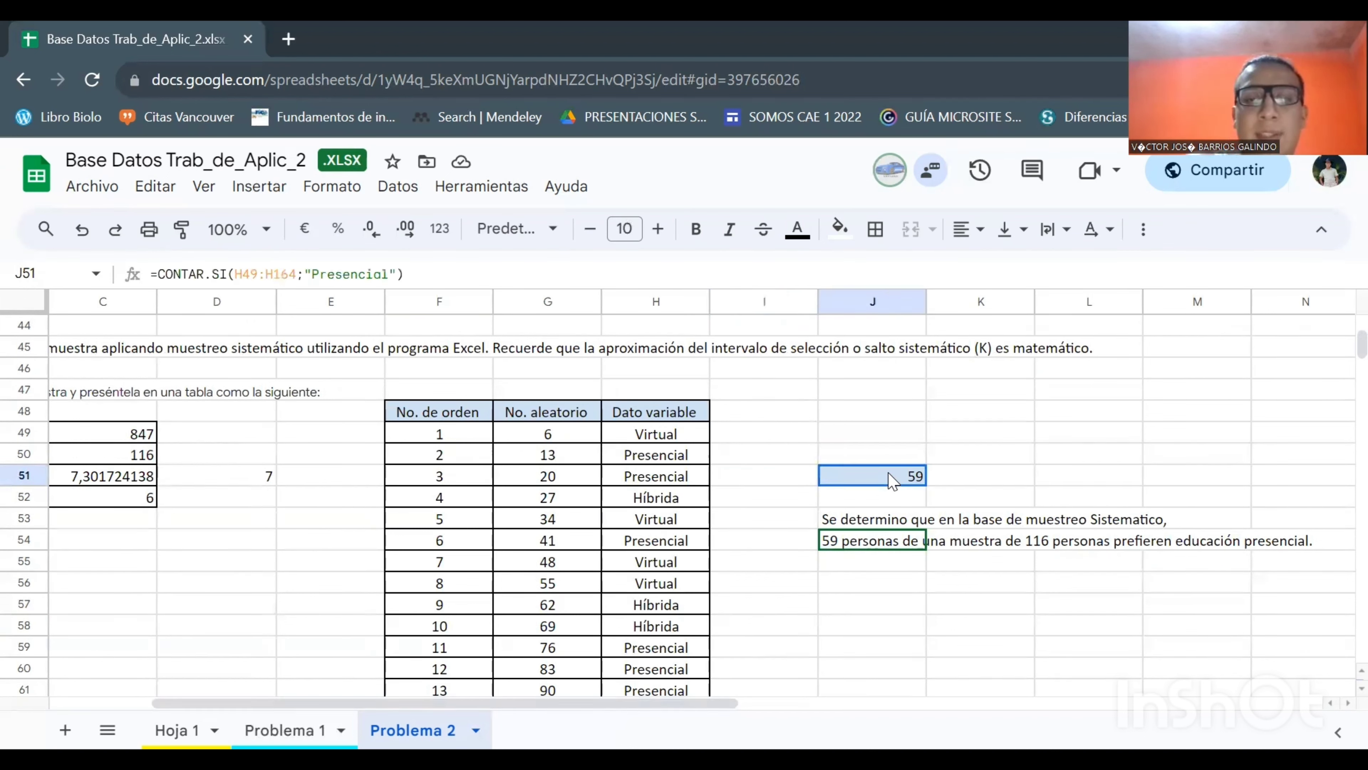
Open the CONTAR.SI formula in J51 to check the range and criterion used to count Presencial answers.
double_click(875, 474)
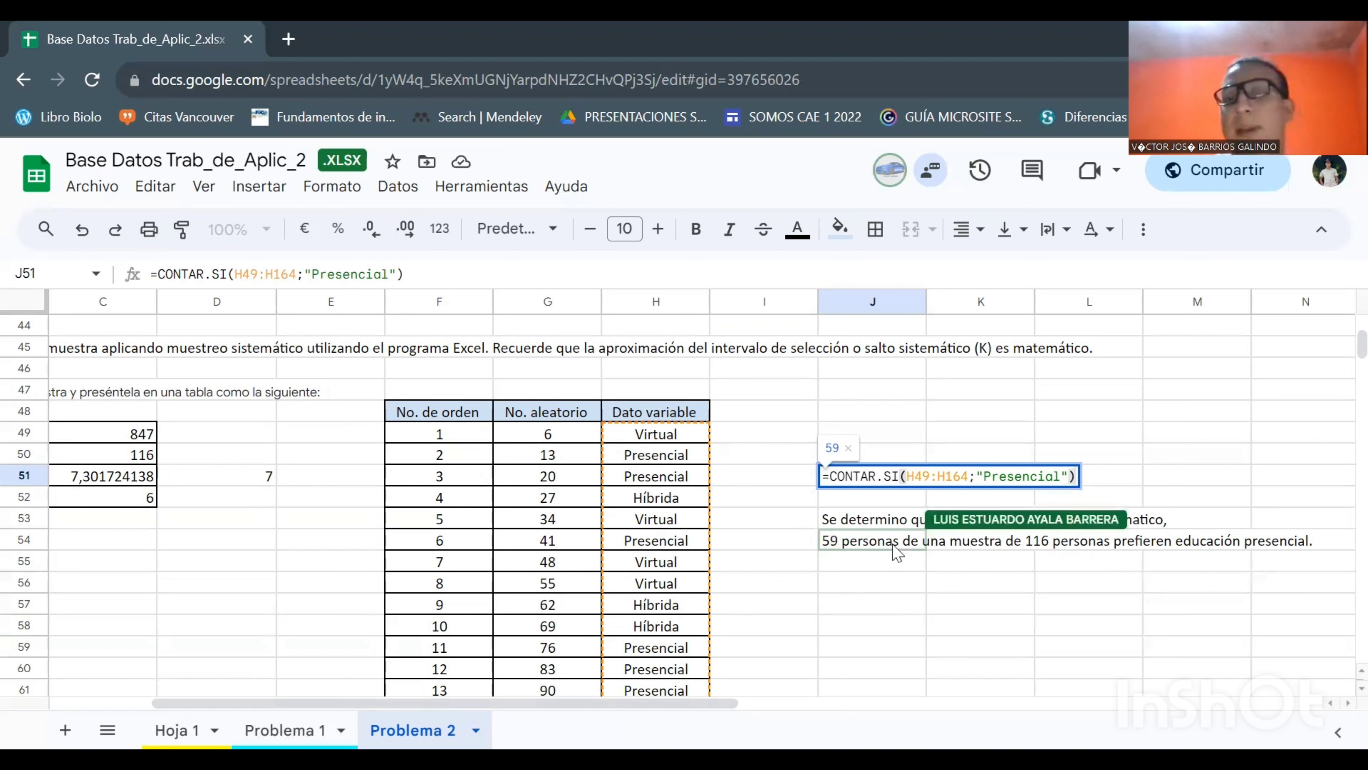
click(909, 608)
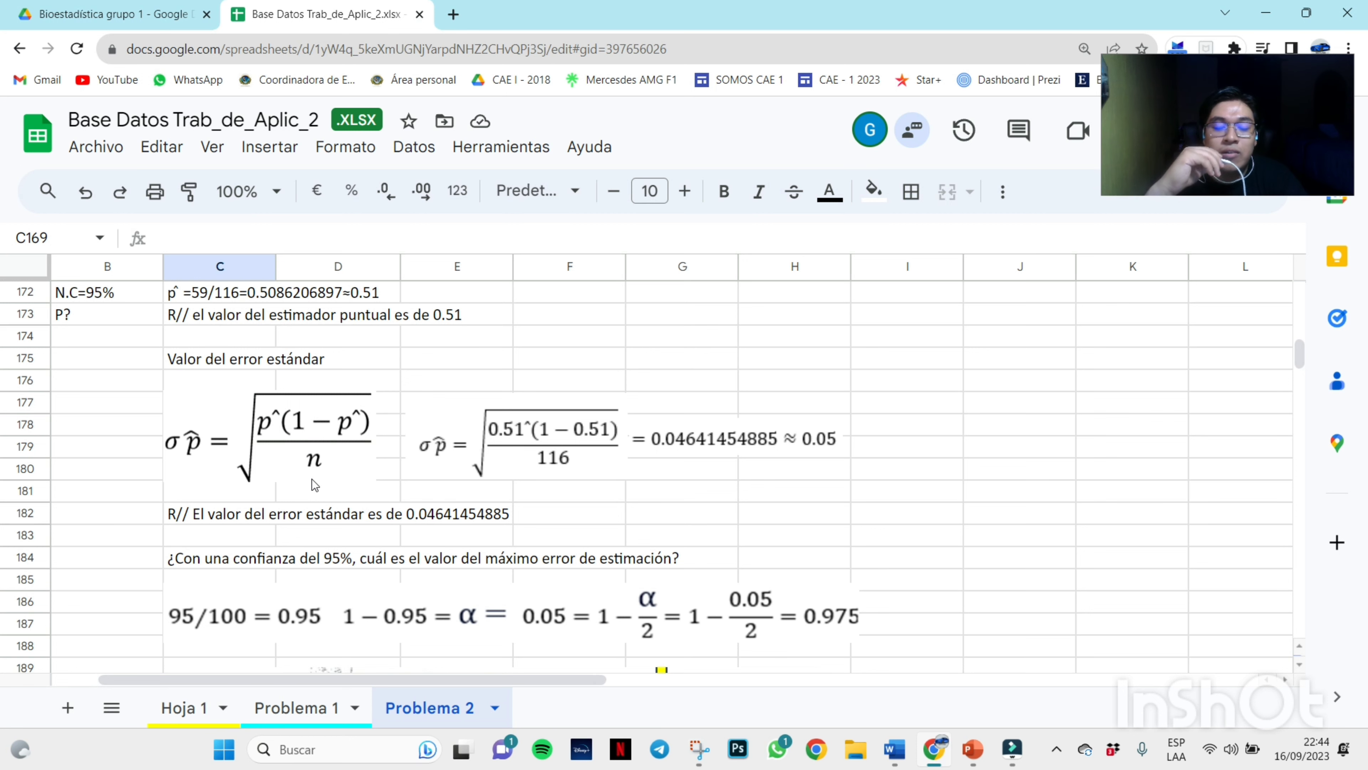
Review the standard error calculation and the 1 − α/2 derivation for the maximum estimation error question at 95% confidence.
scroll(379, 529, down, 2)
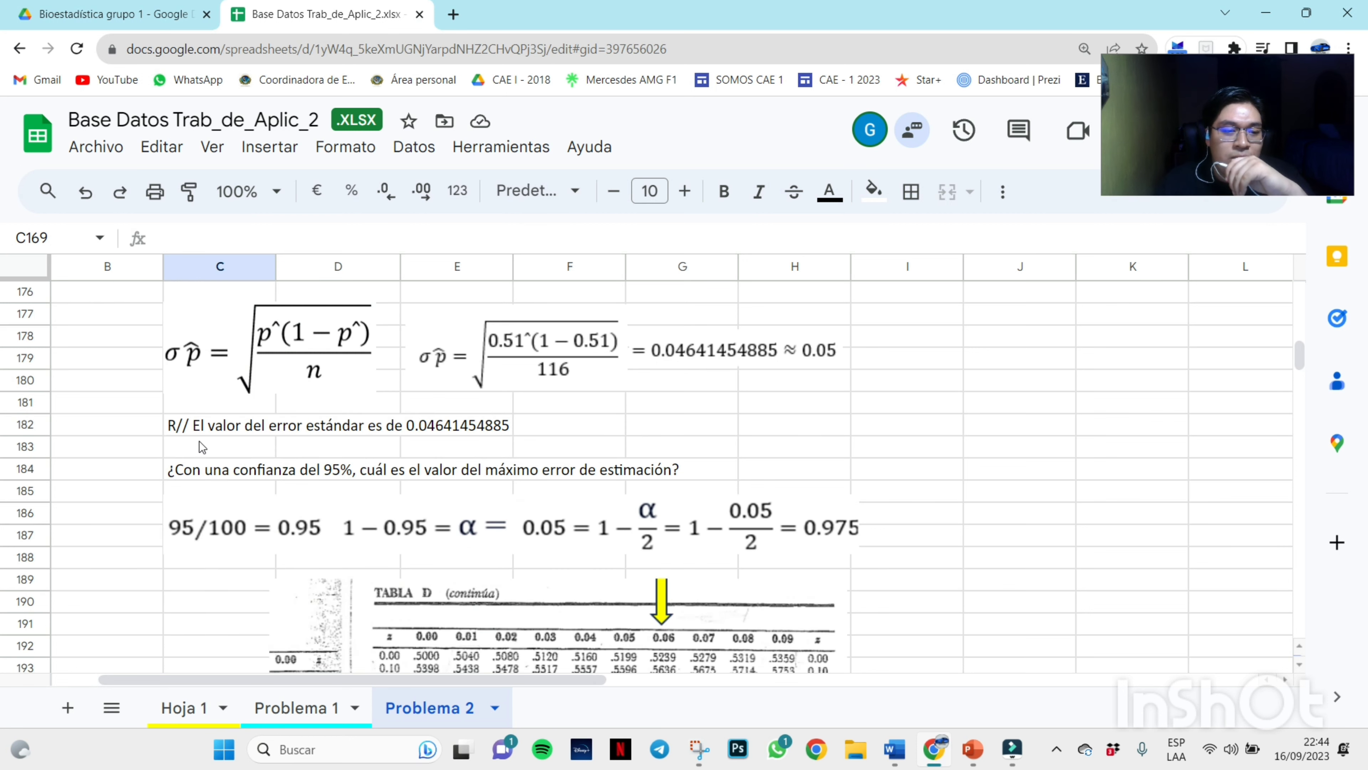
scroll(235, 451, down, 2)
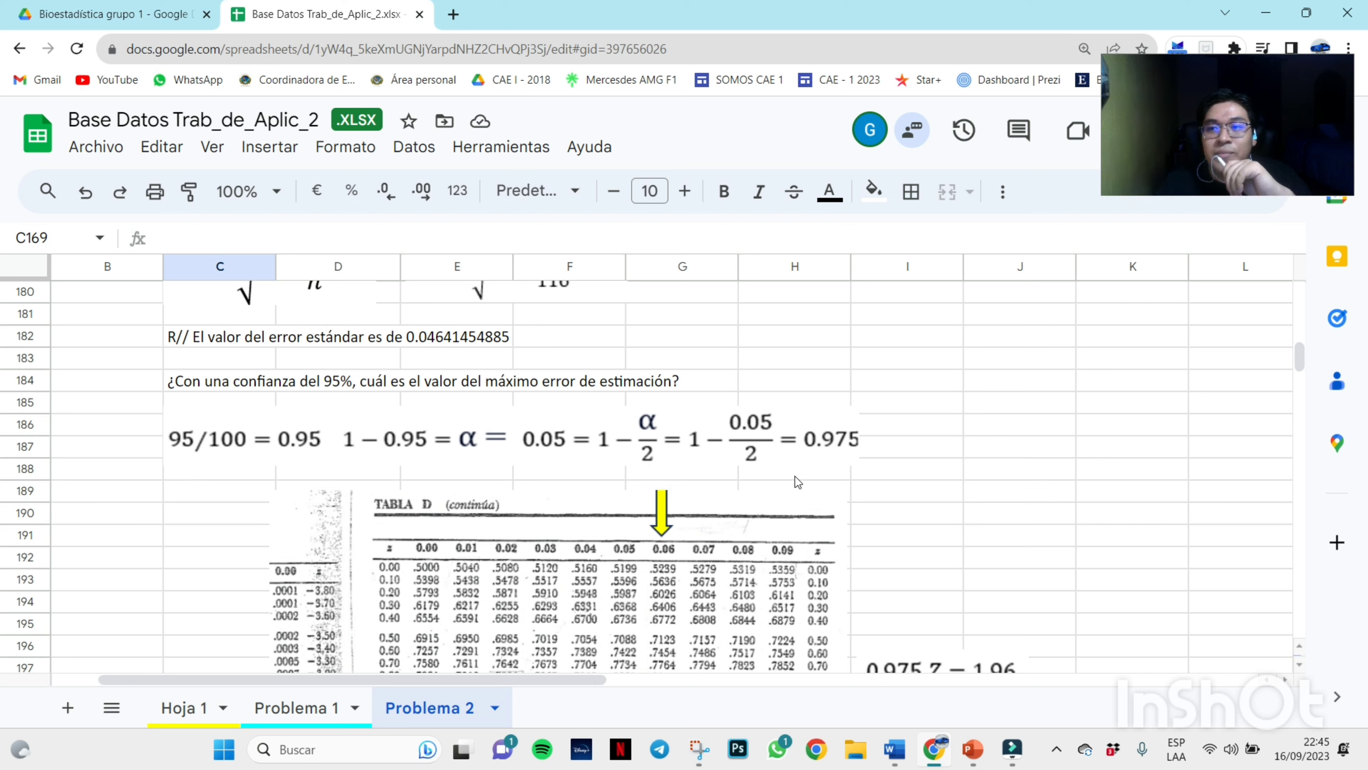
scroll(787, 474, down, 2)
scroll(775, 413, up, 2)
scroll(813, 446, down, 2)
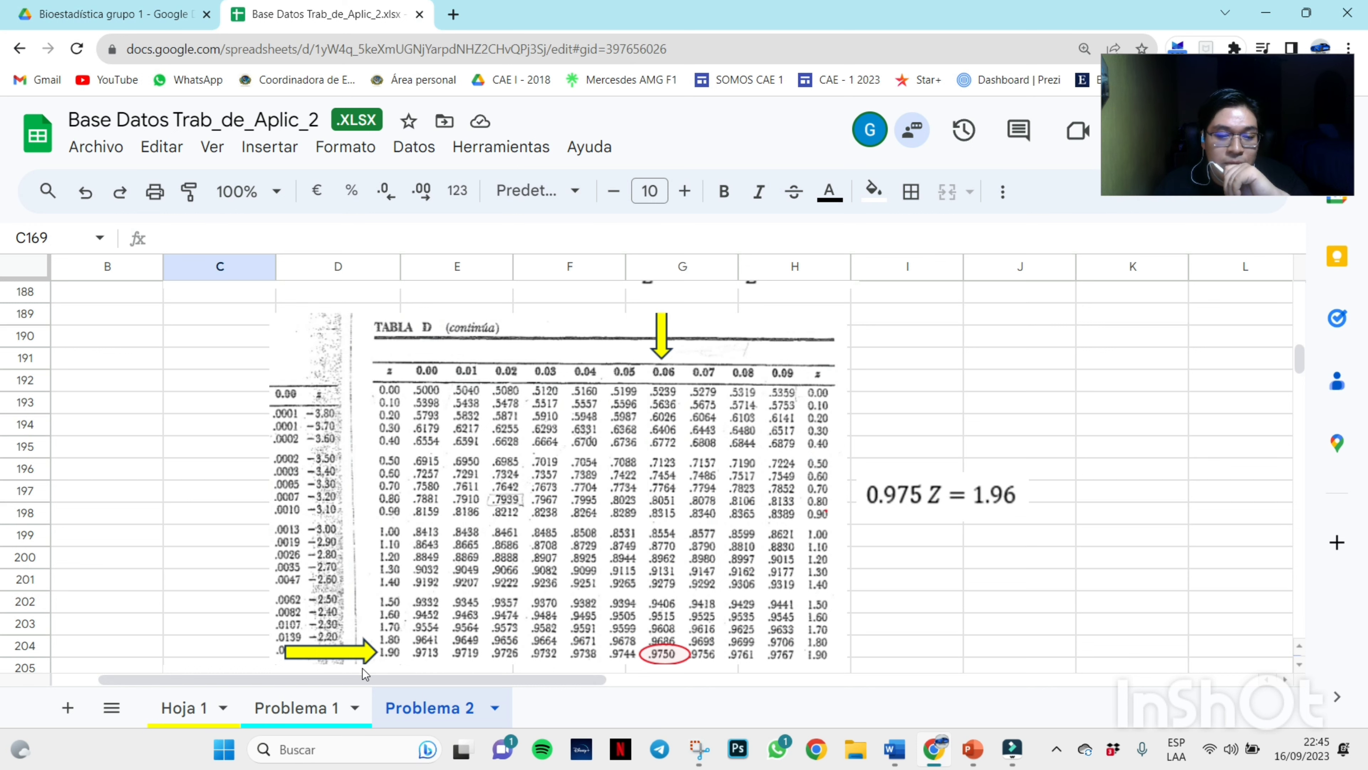
Examine the Z value lookup in Tabla D and the maximum estimation error (MEE) formula, calculation and written answer.
scroll(843, 529, down, 1)
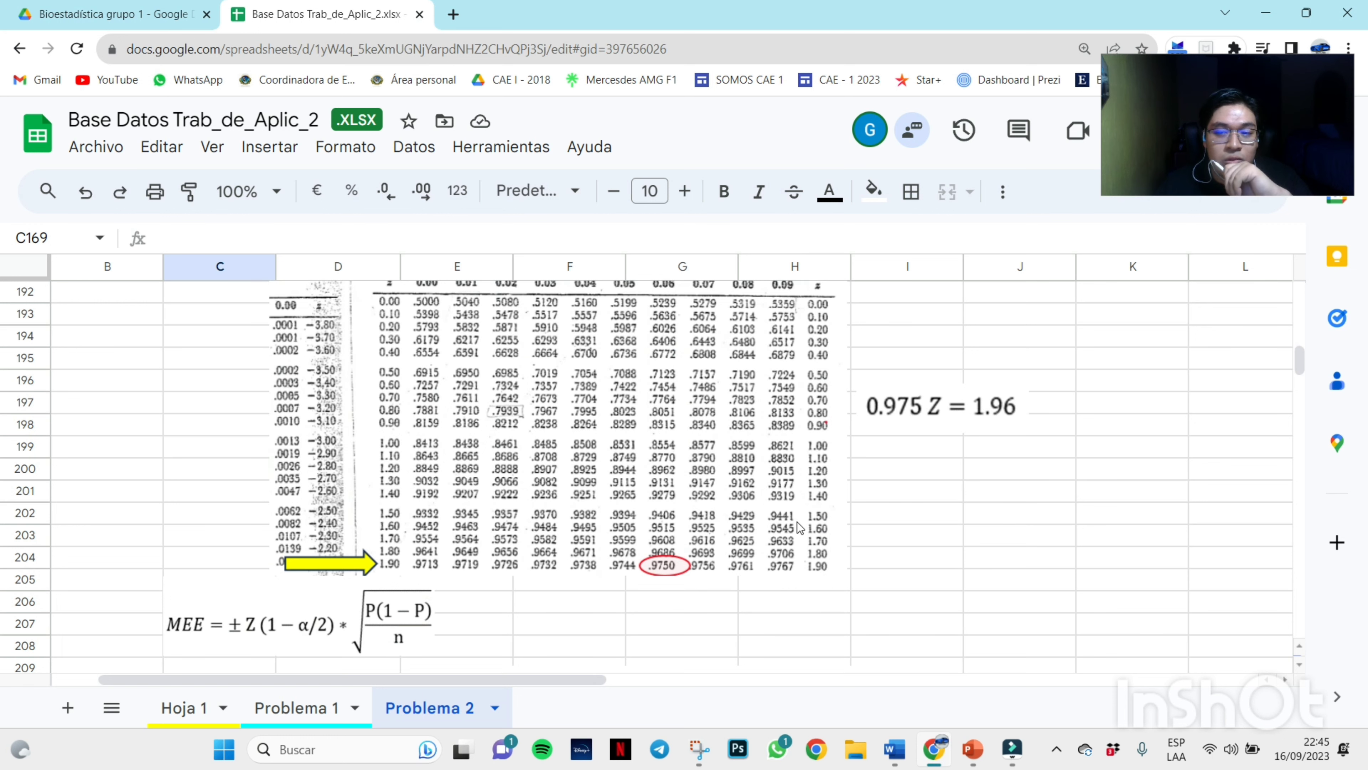
scroll(797, 522, down, 2)
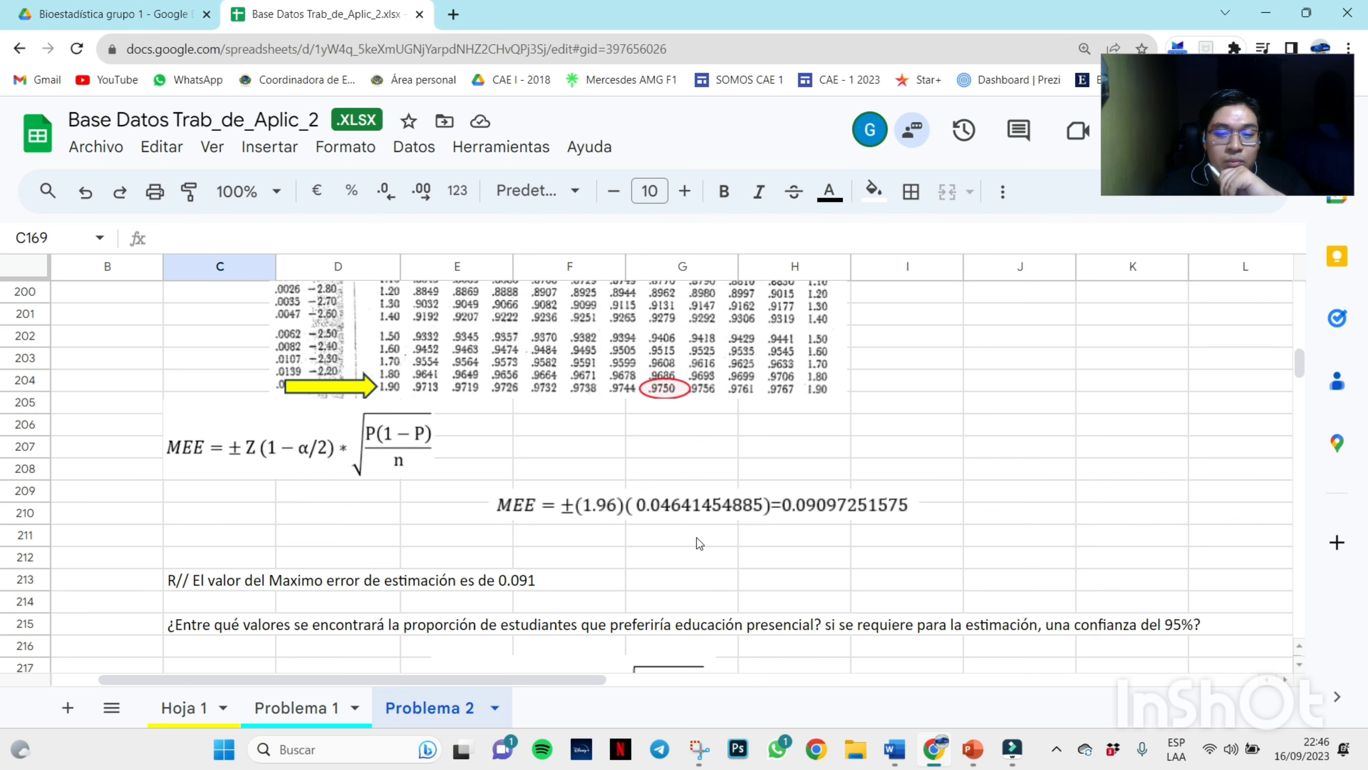
scroll(679, 537, up, 8)
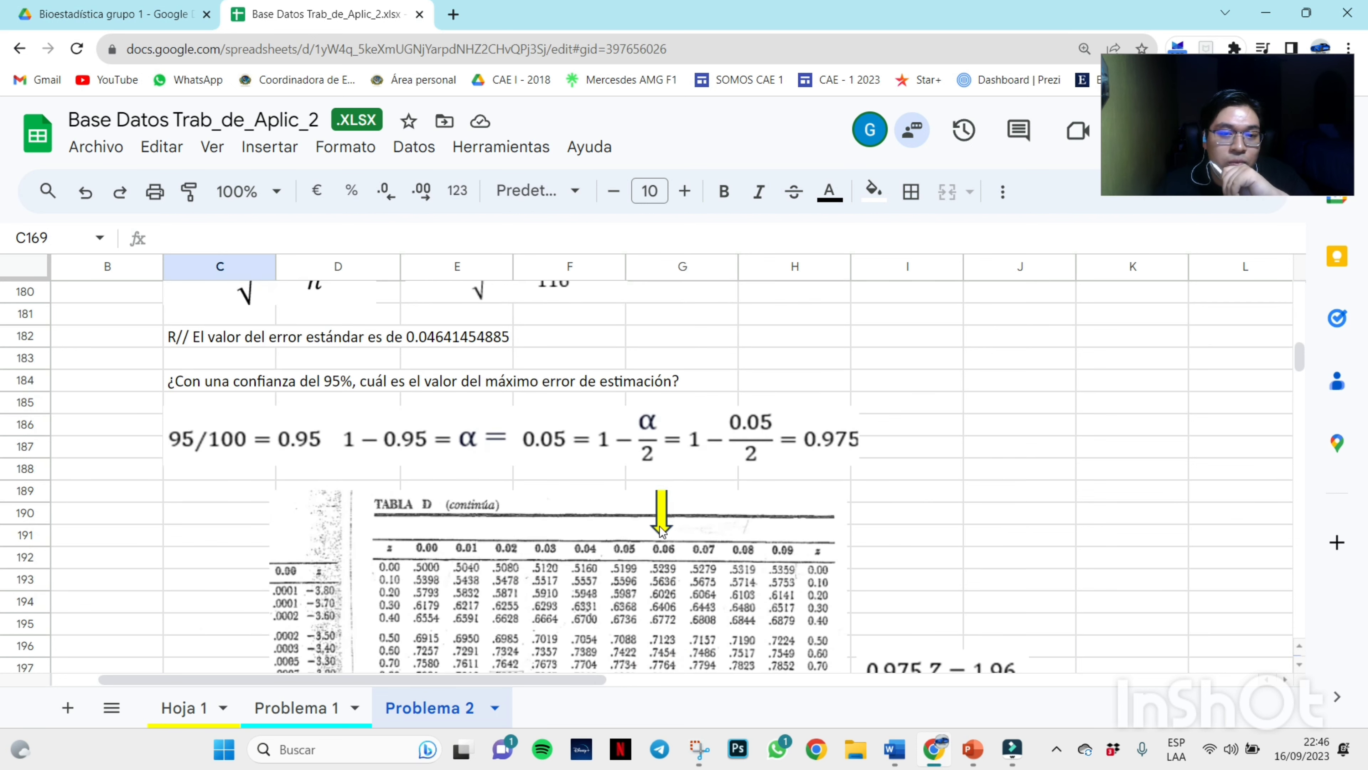
scroll(663, 531, up, 2)
scroll(561, 500, down, 11)
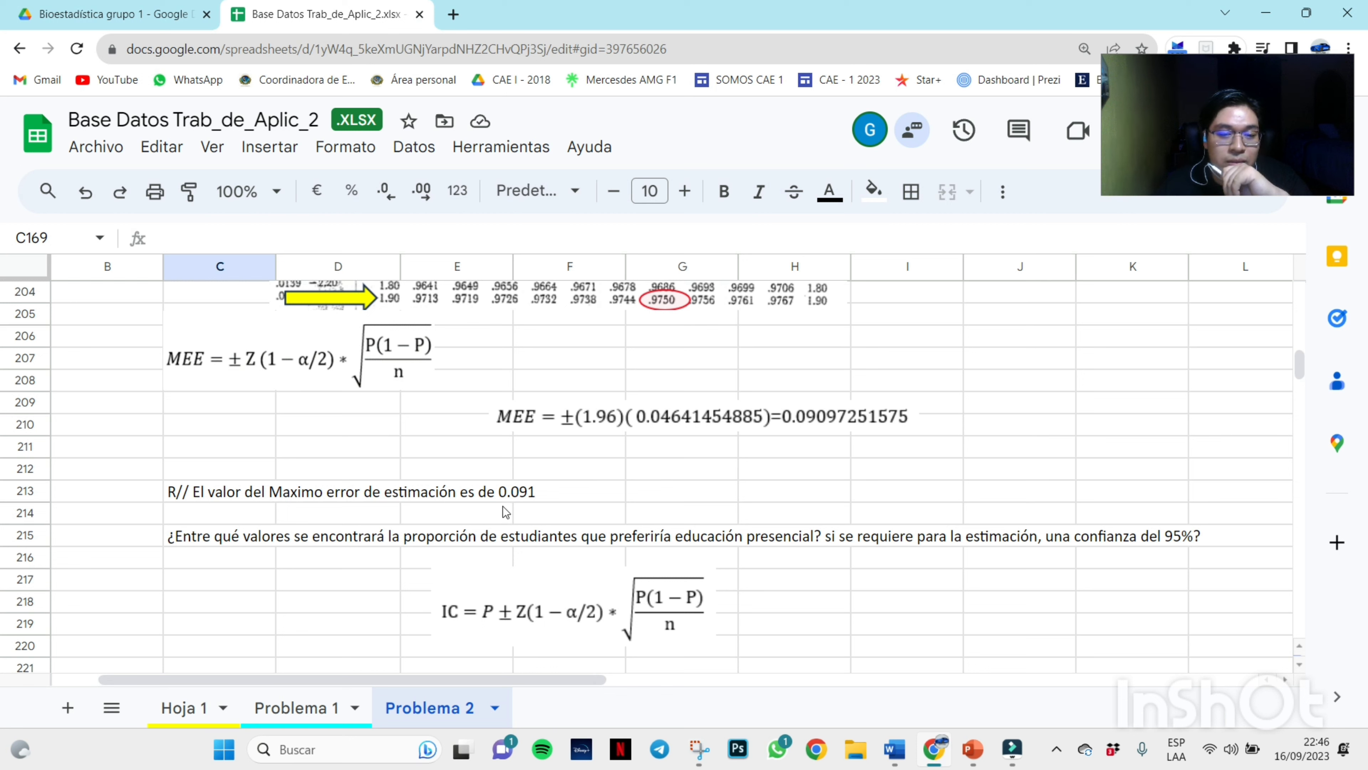
Examine the confidence interval formula, its lower and upper limits compared with the MEE calculation, and the Interpretación Probabilística.
scroll(504, 507, down, 2)
scroll(505, 506, down, 2)
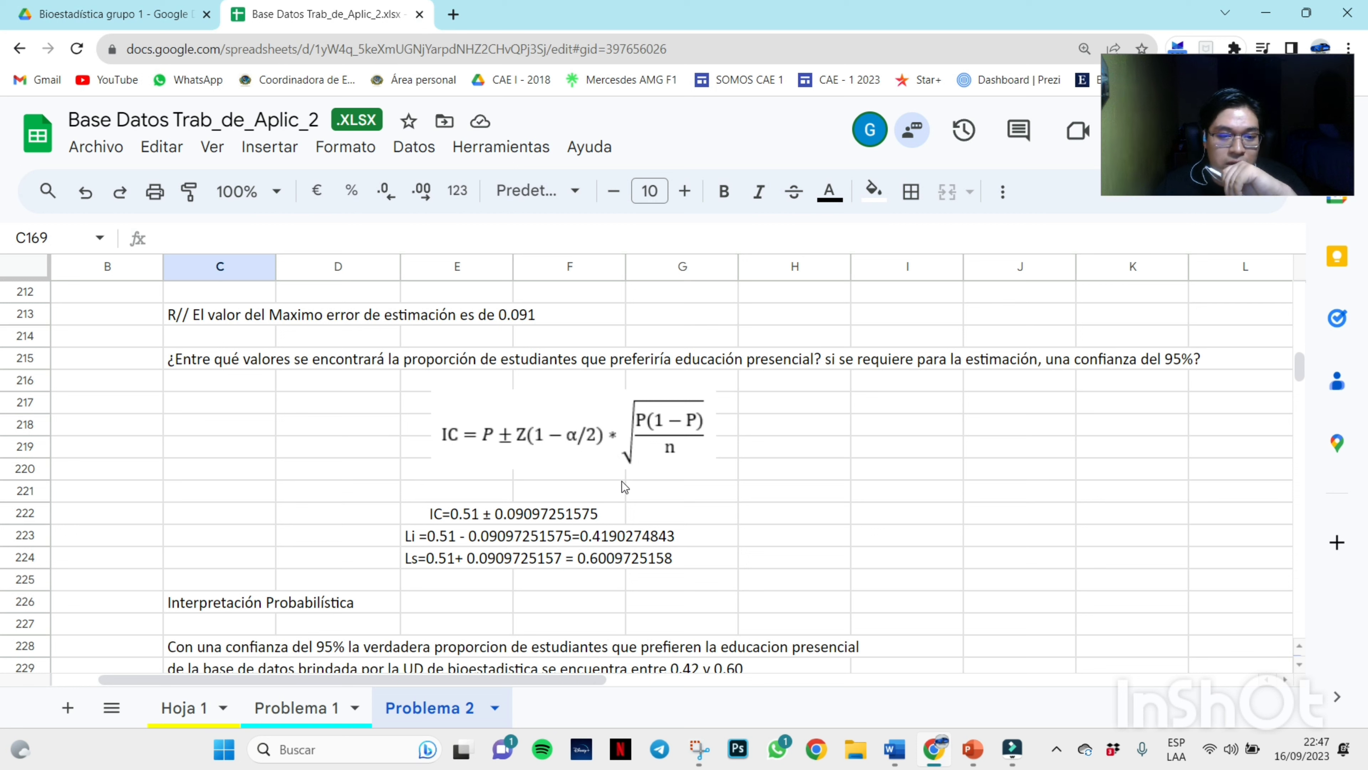
scroll(592, 473, down, 2)
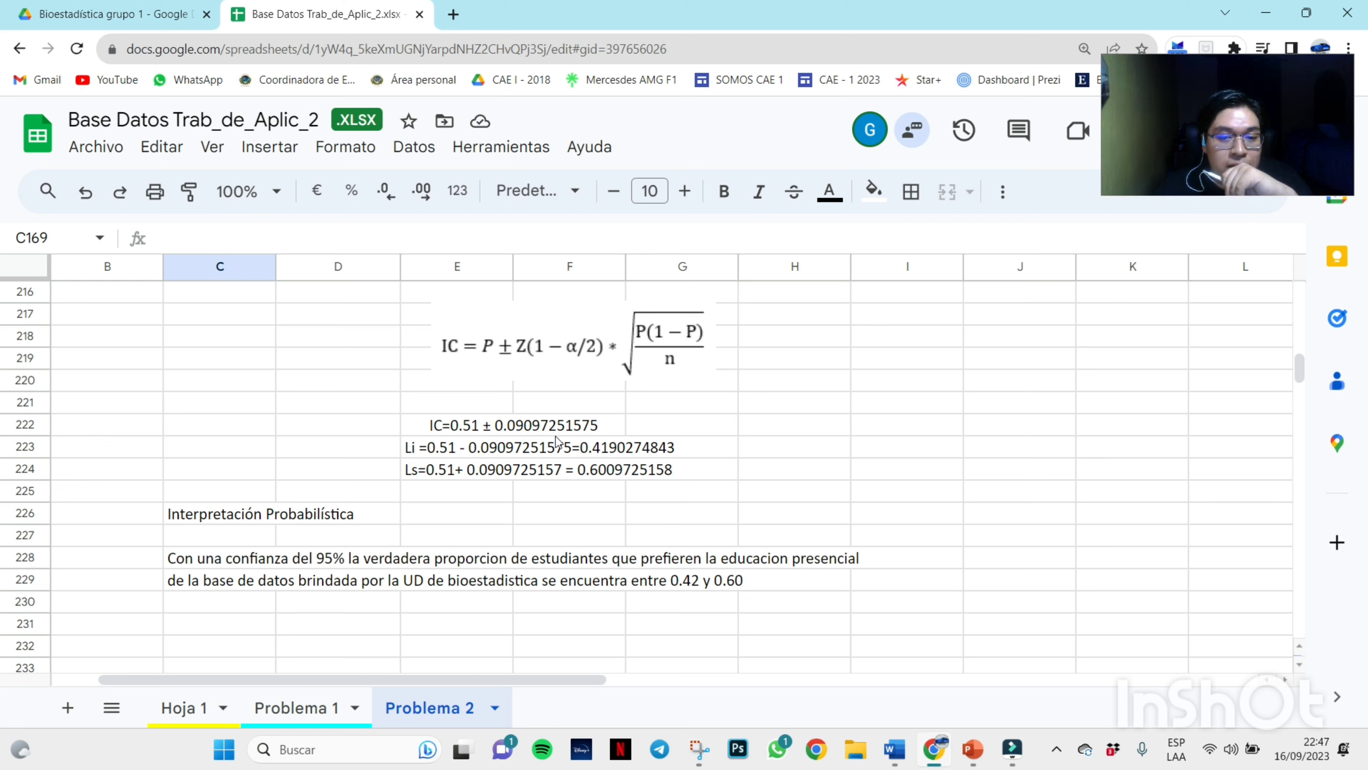
scroll(604, 453, up, 5)
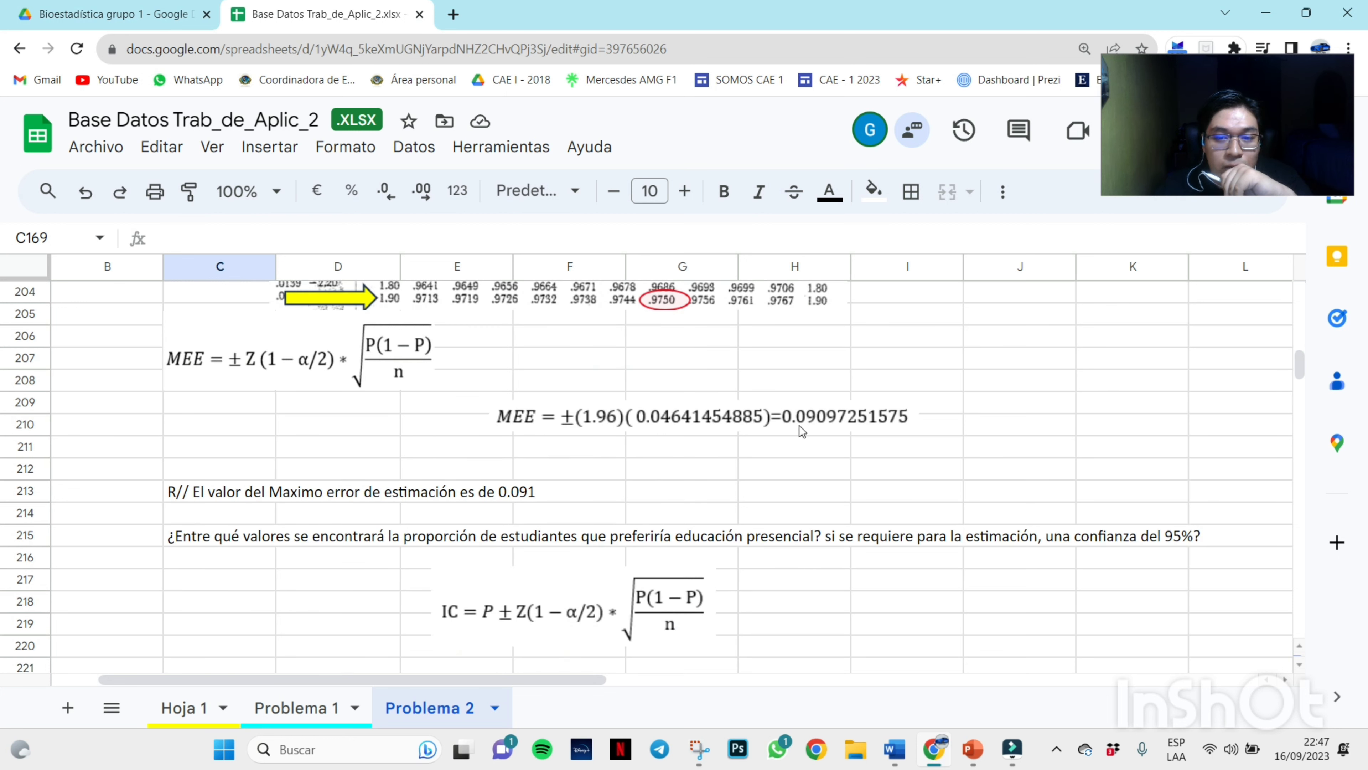
scroll(573, 439, down, 5)
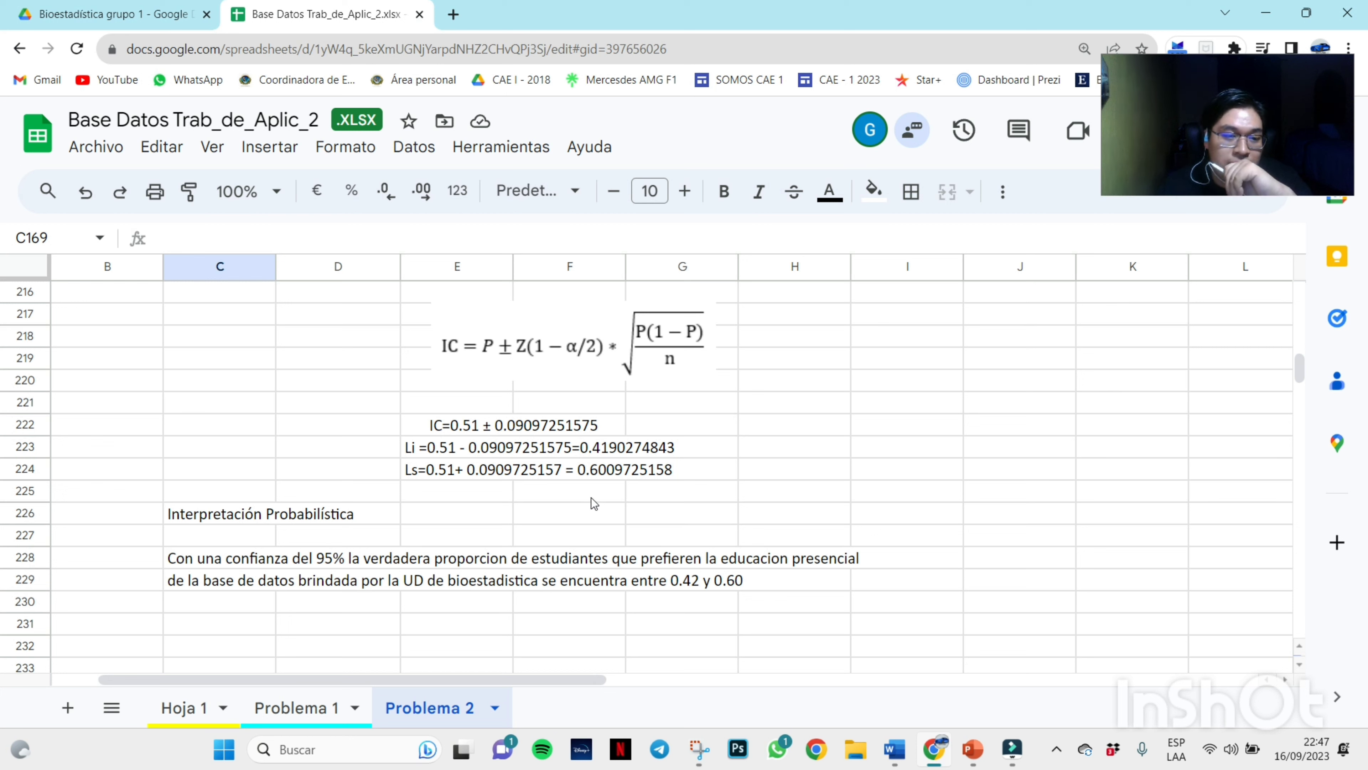
scroll(591, 497, down, 1)
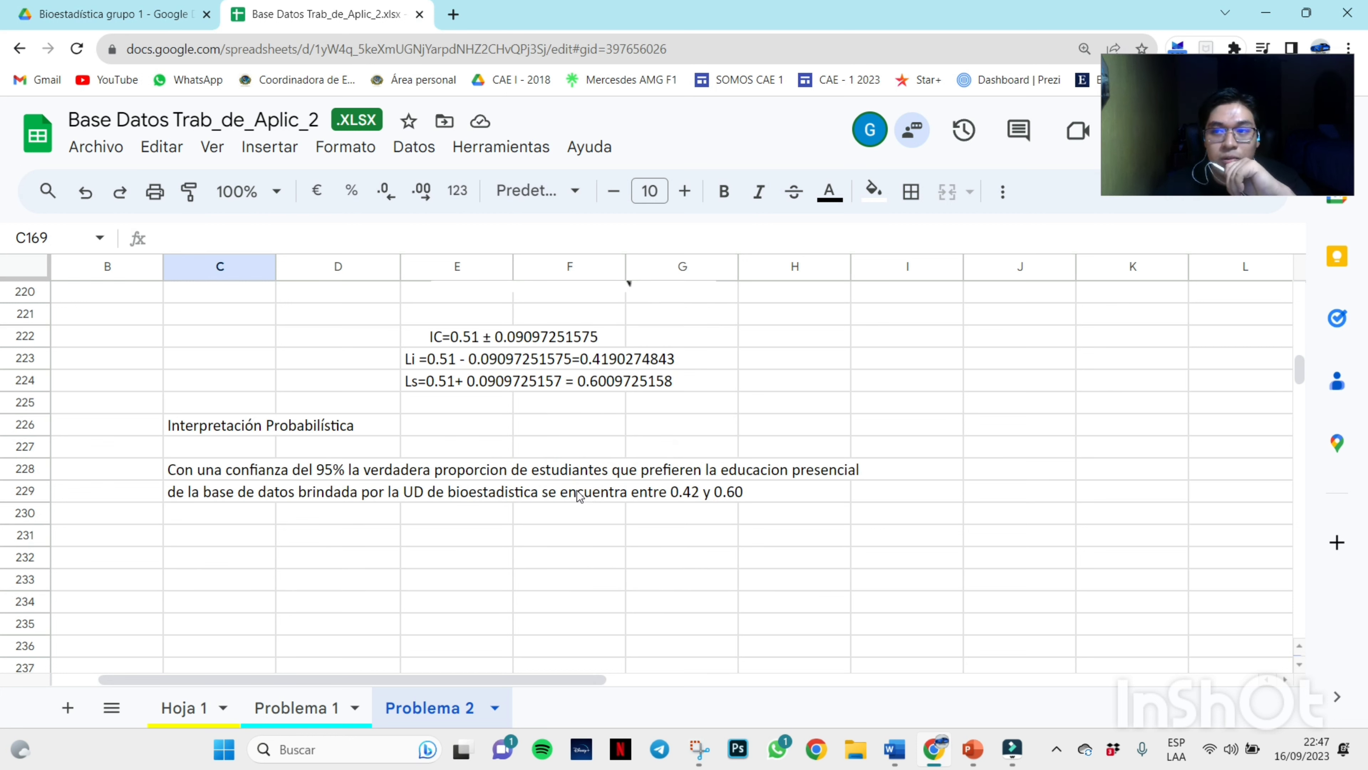
scroll(548, 486, down, 1)
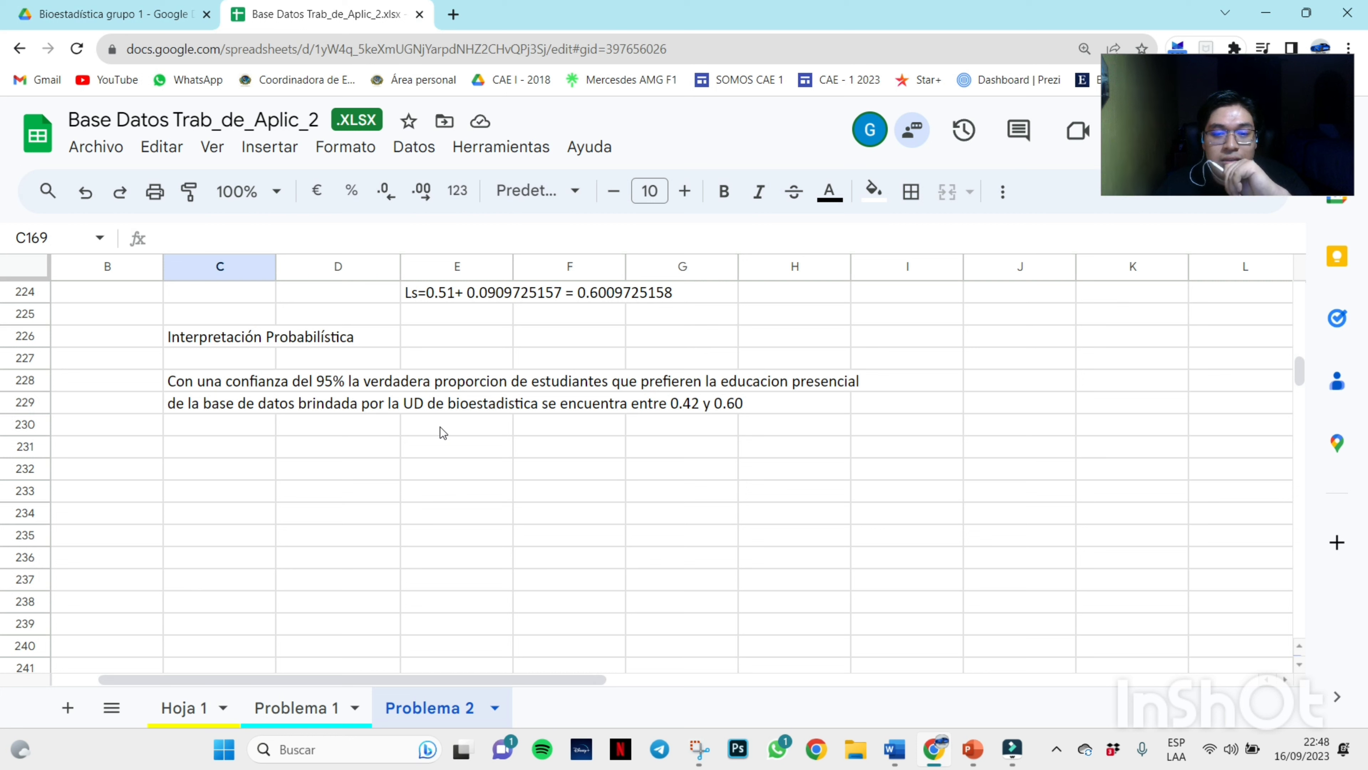
scroll(681, 502, up, 2)
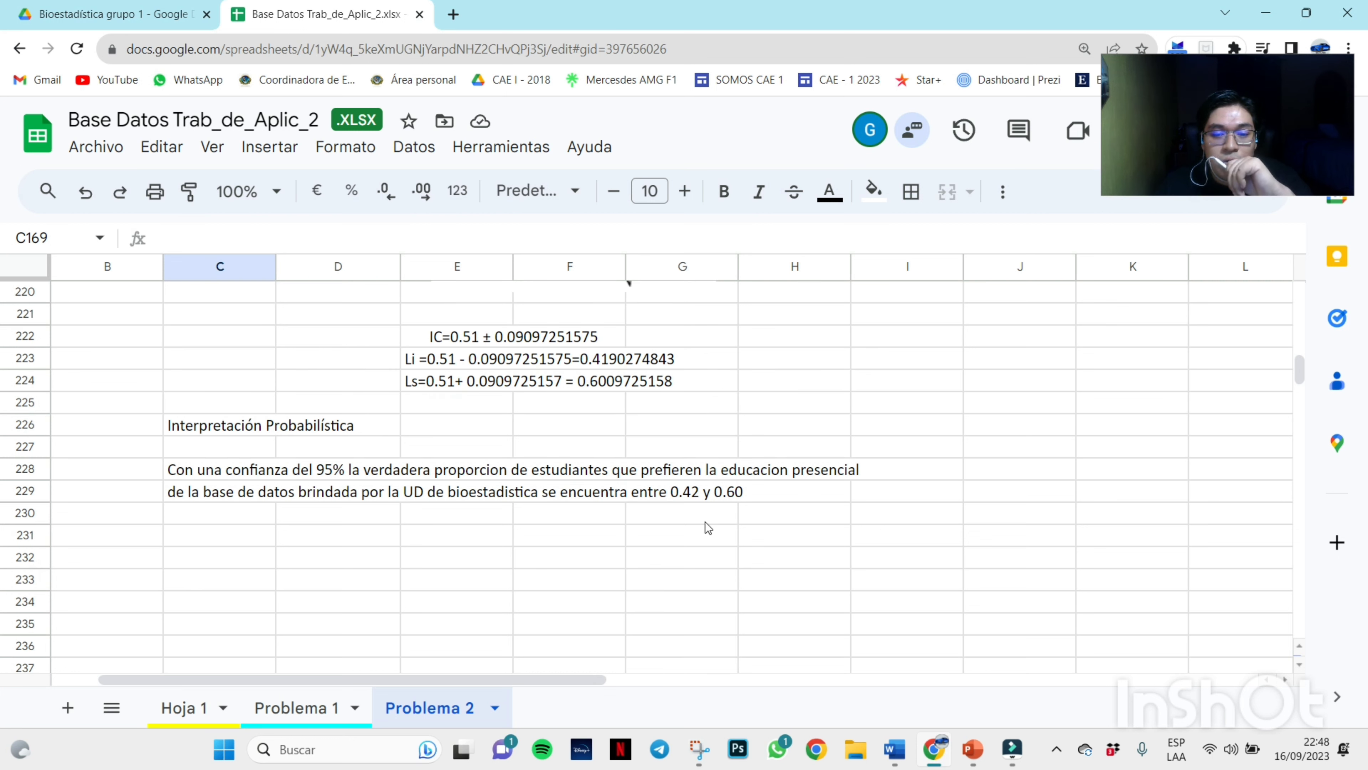